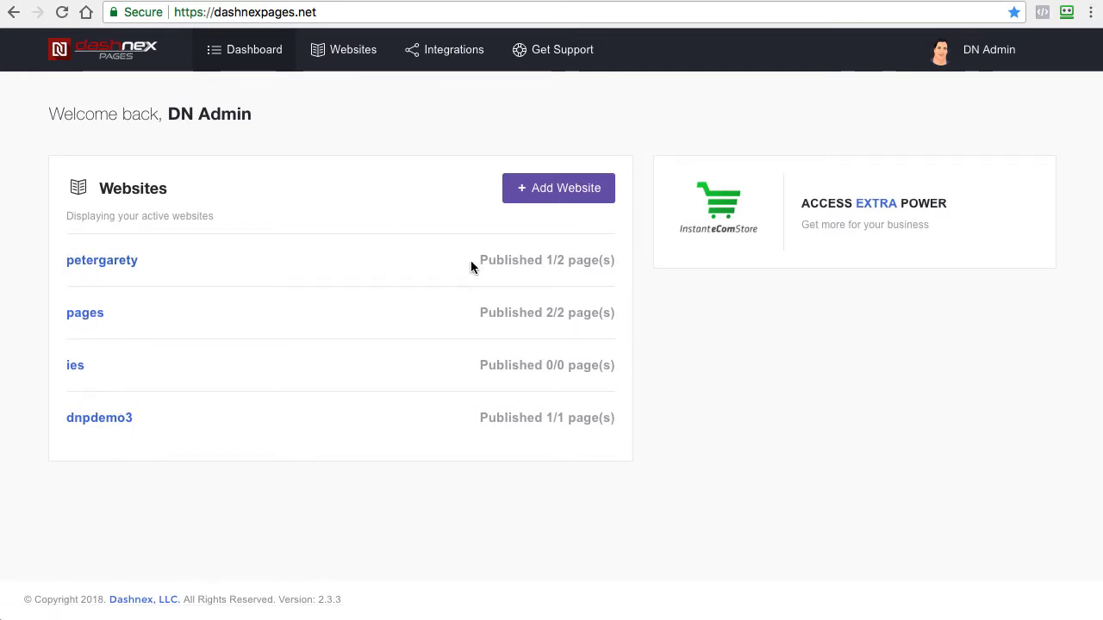
left_click_drag(479, 263, 604, 267)
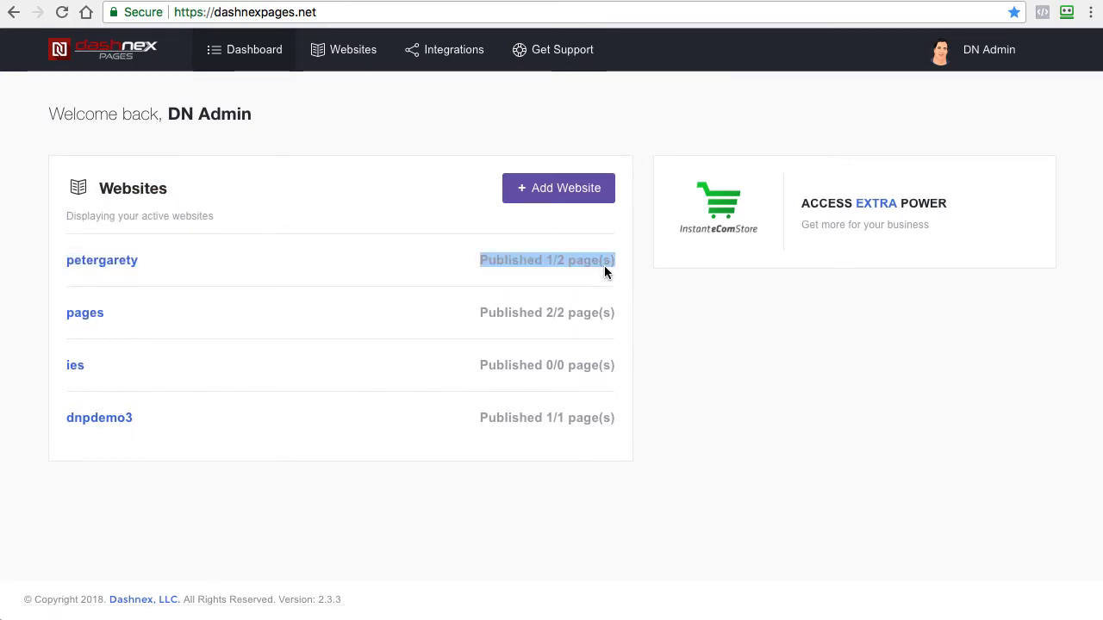
left_click(624, 307)
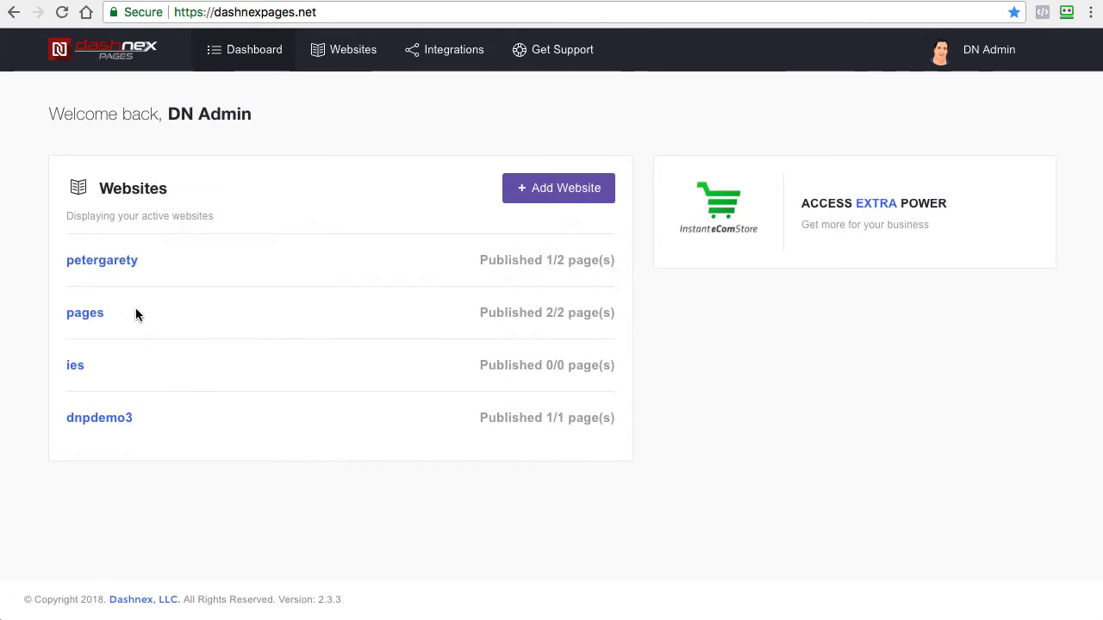
left_click(986, 59)
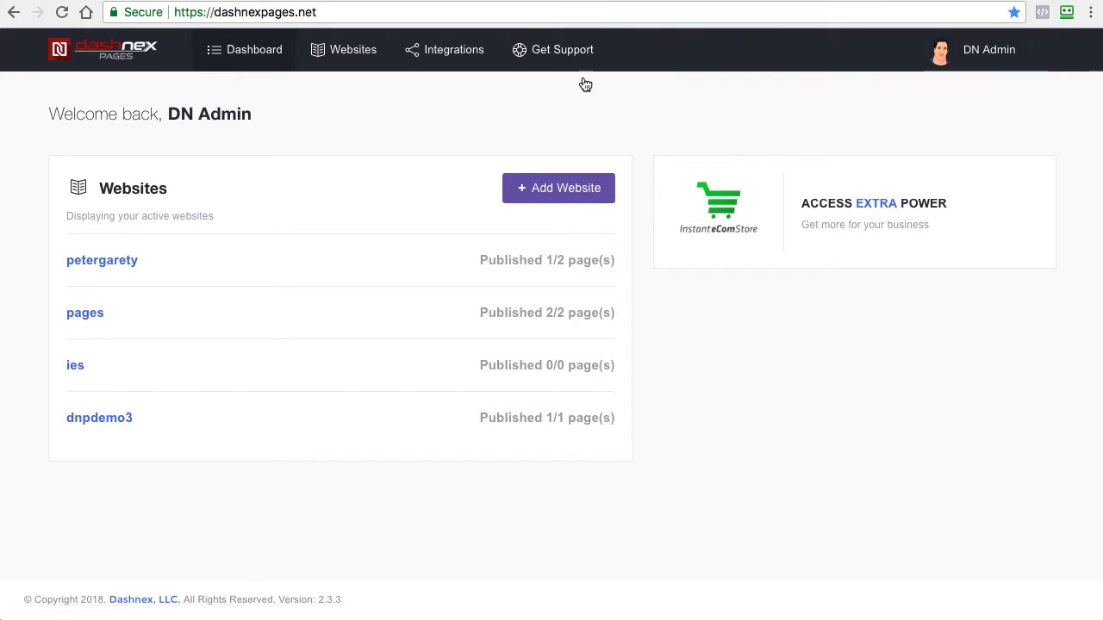
Step: View the pages of the Demo 3 website from the websites list, and return to the dashboard
left_click(348, 54)
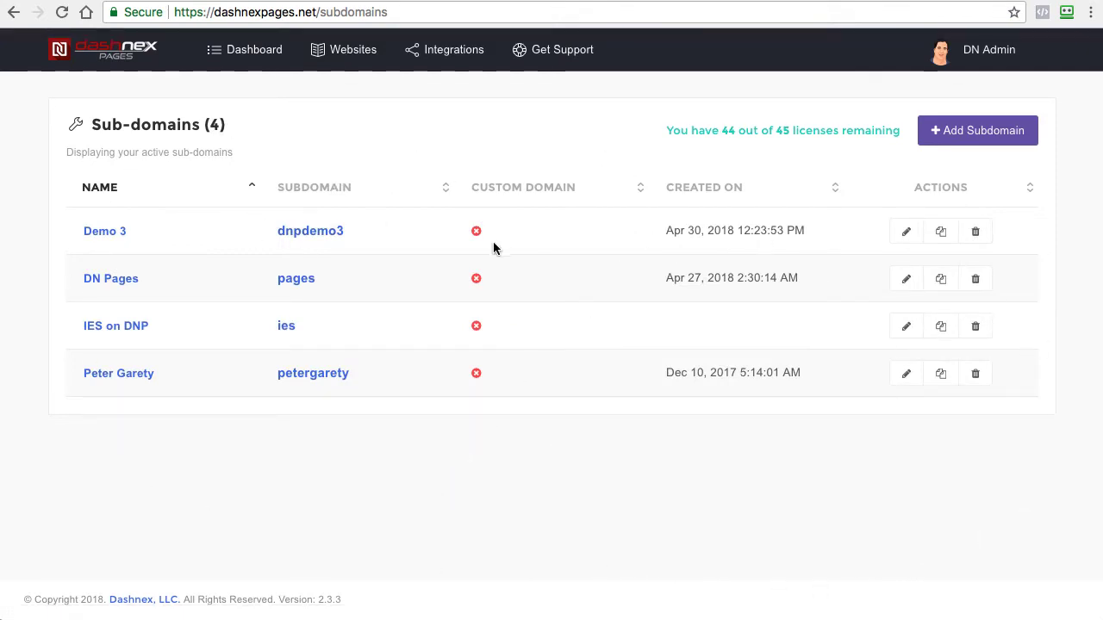
left_click(105, 234)
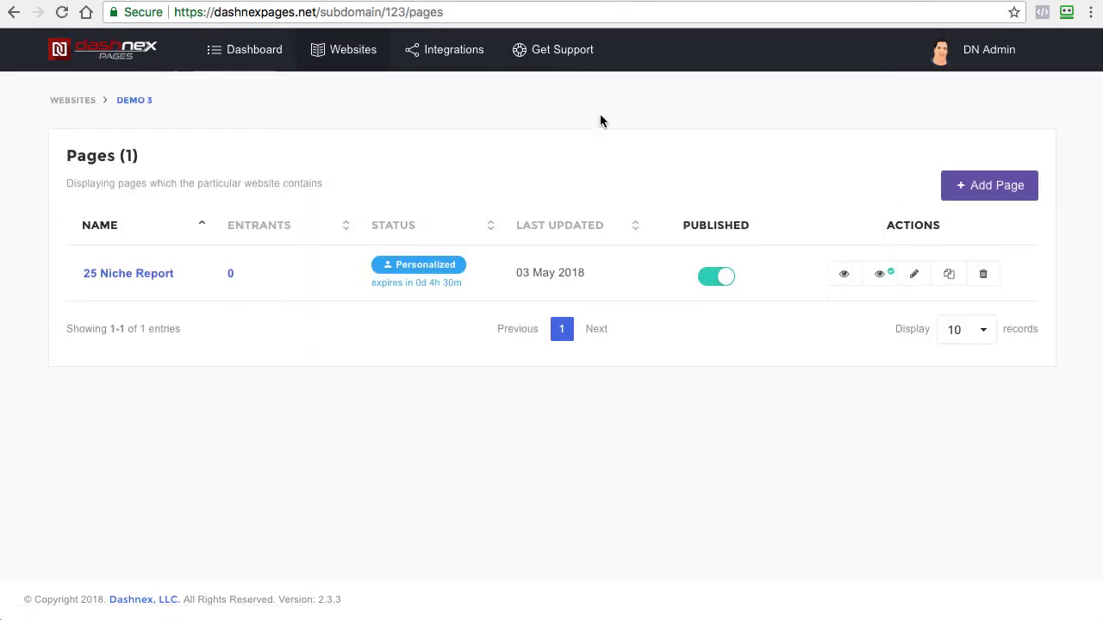
left_click(358, 49)
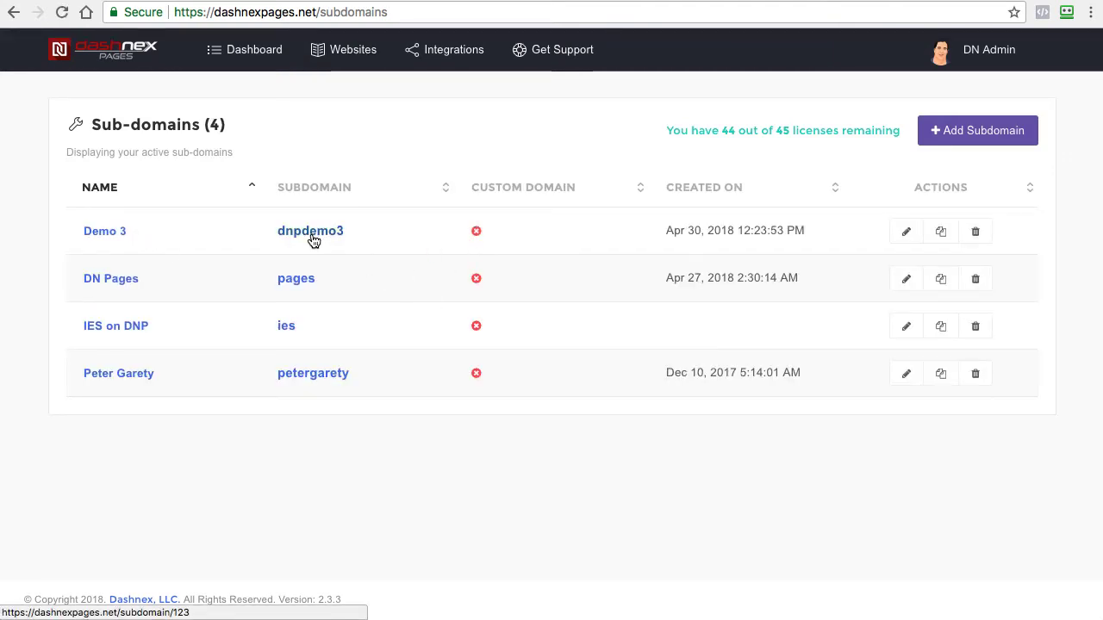
left_click(254, 52)
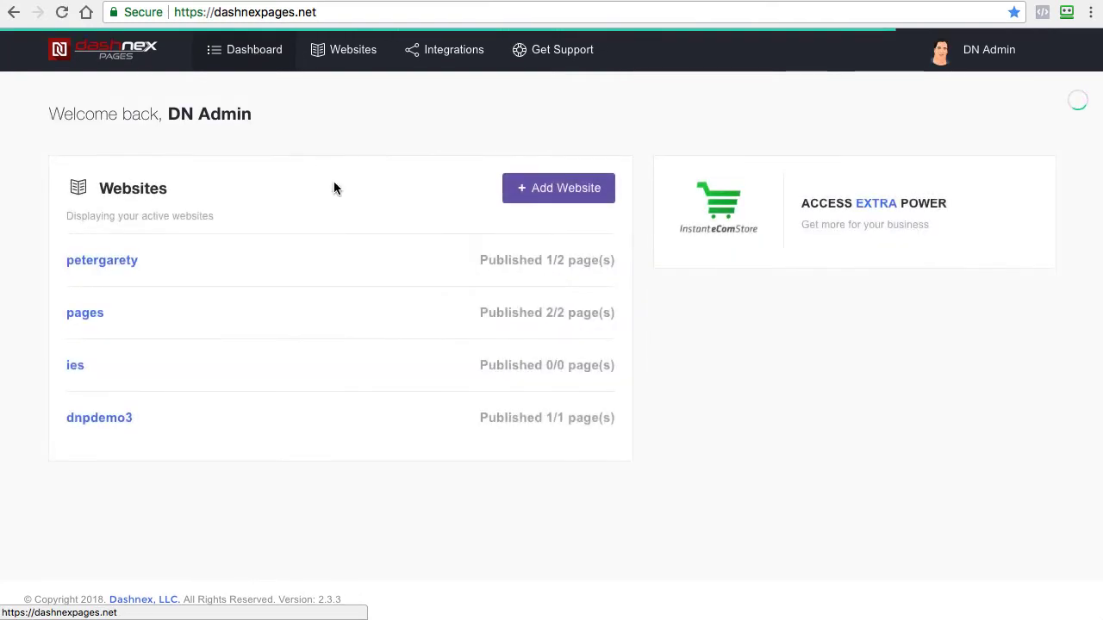
left_click(549, 200)
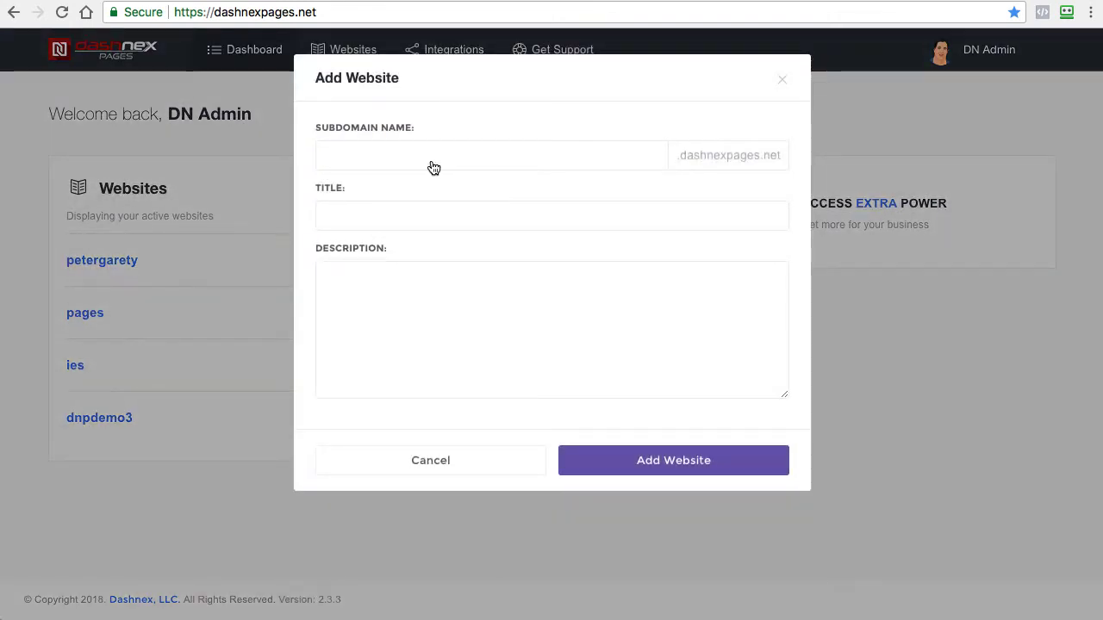
left_click(594, 159)
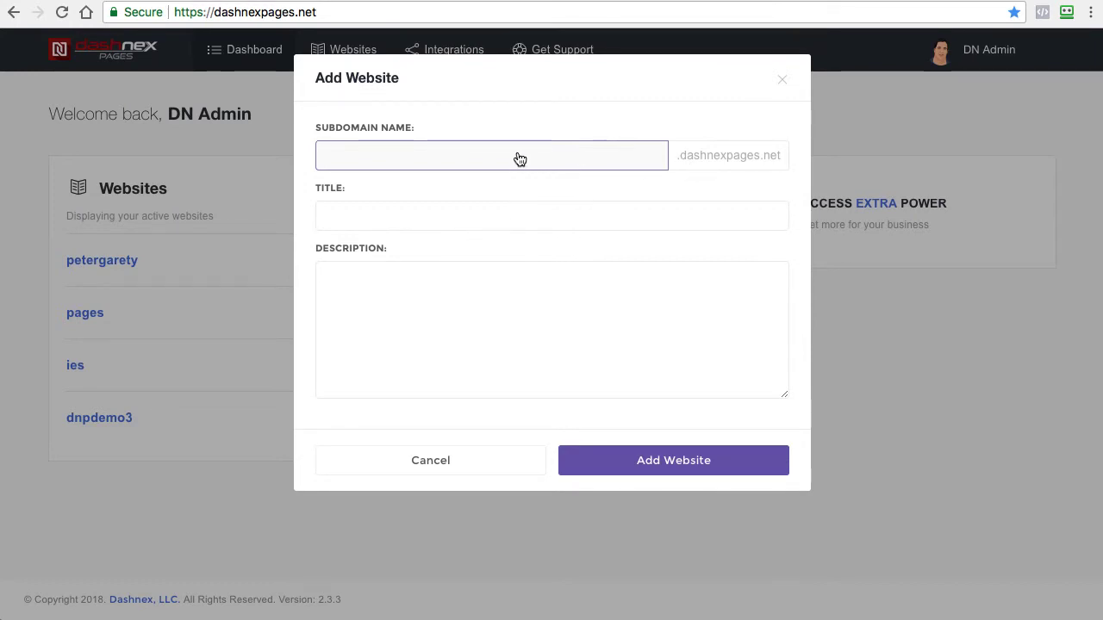
left_click(439, 463)
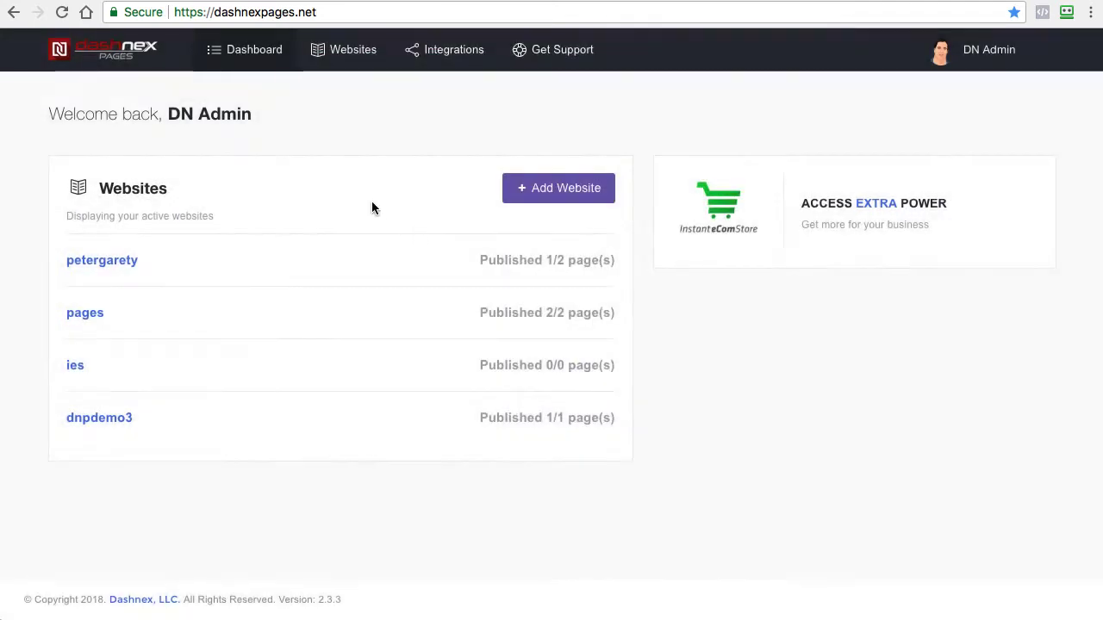
left_click(568, 205)
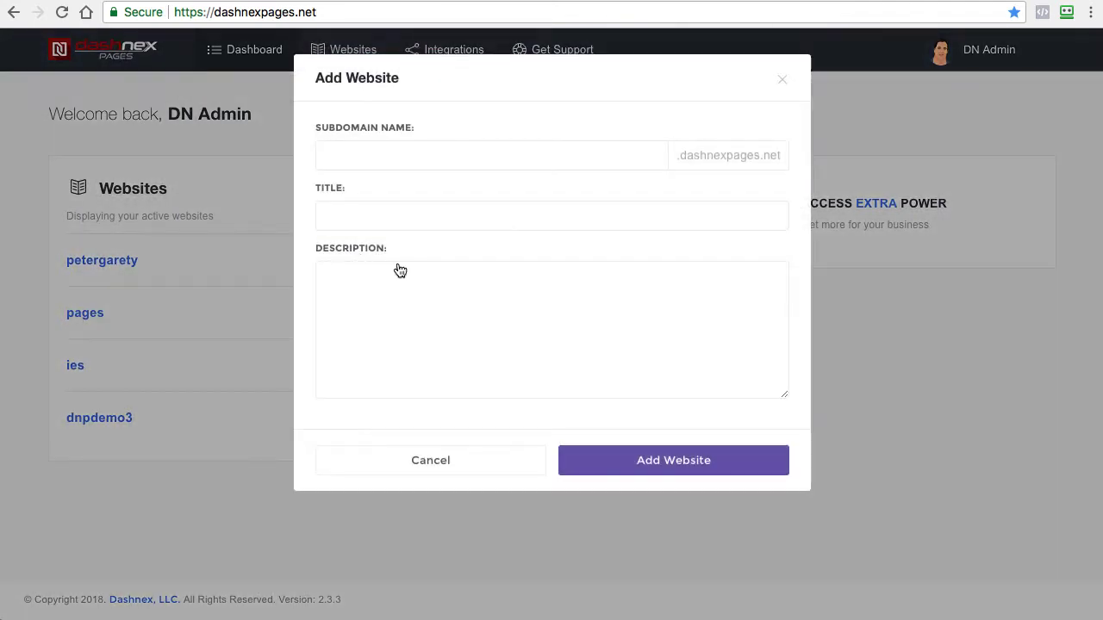
left_click(461, 460)
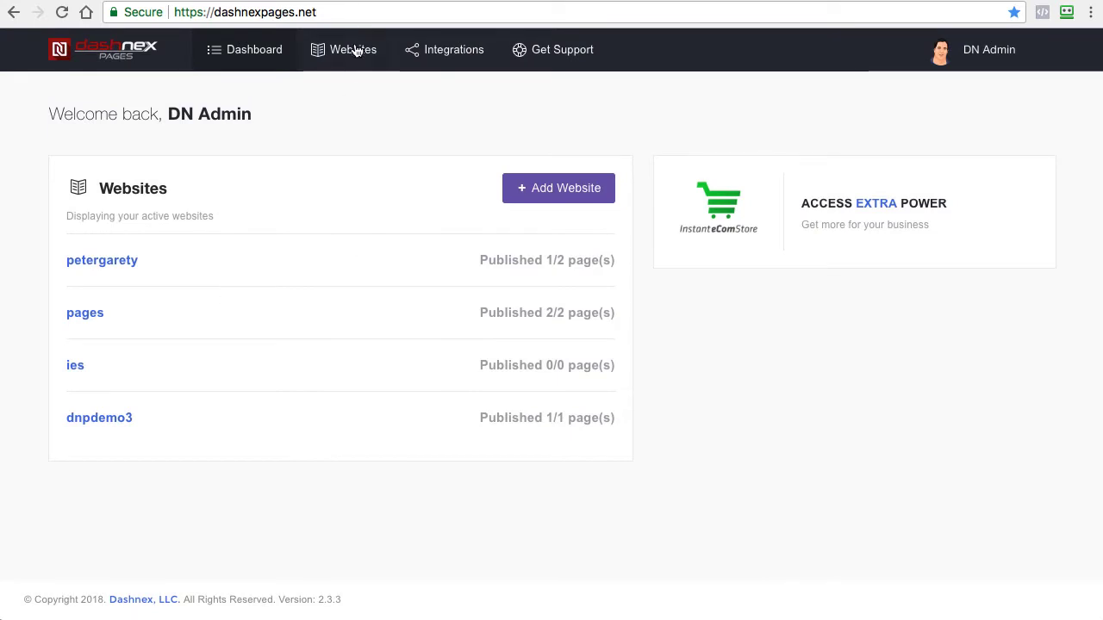
Step: View the Scripts, Legal Pages and Other Pages settings of the dnpdemo3 sub-domain
left_click(350, 54)
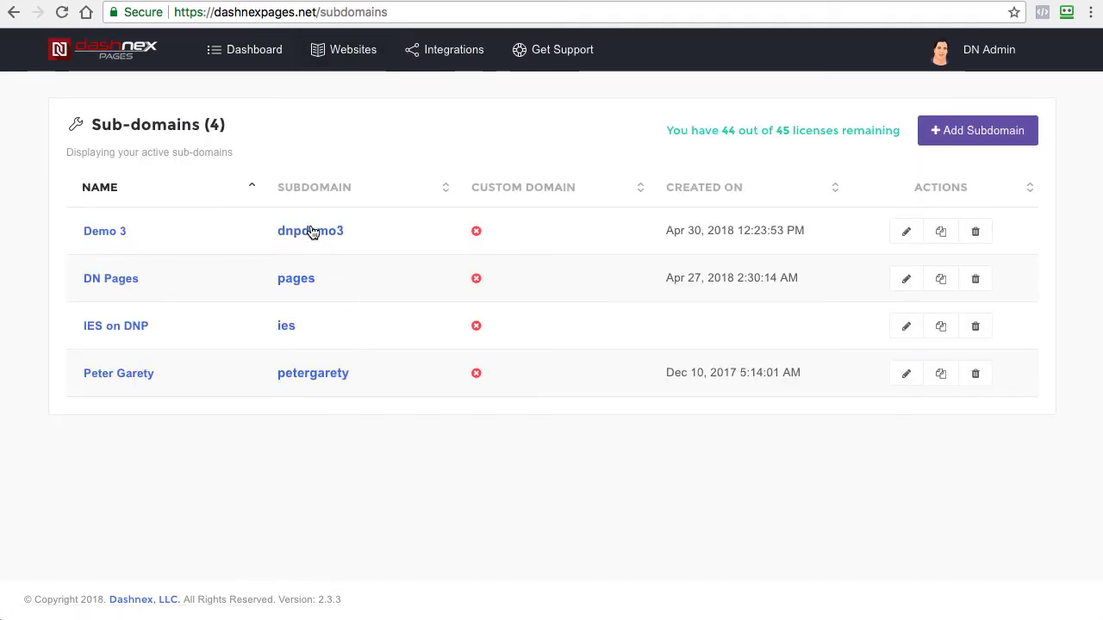
left_click(311, 231)
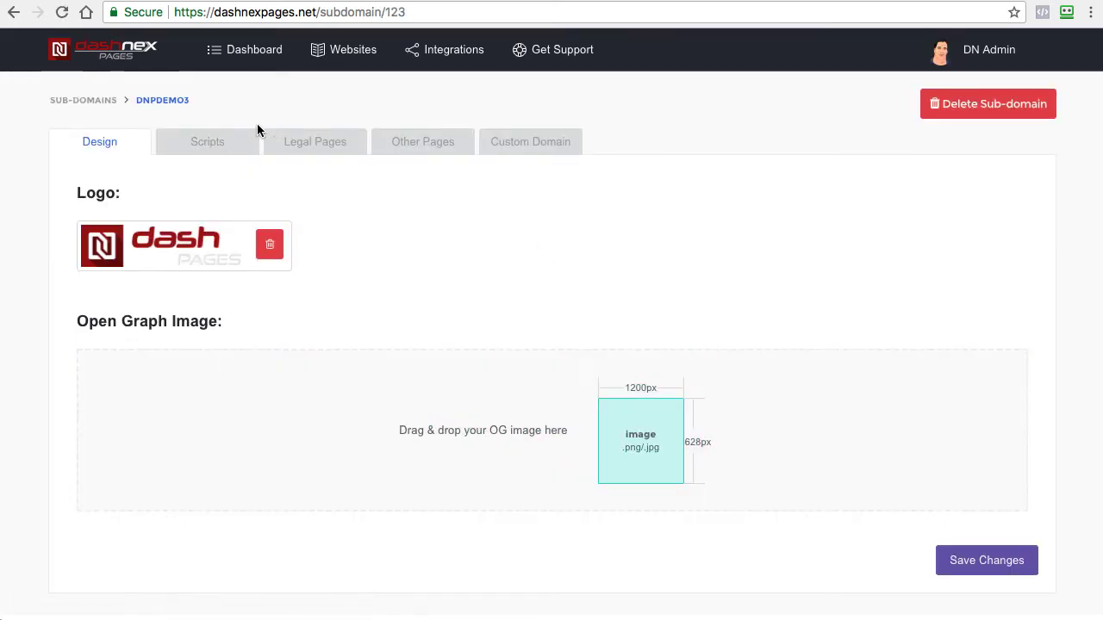
left_click(217, 146)
left_click(302, 146)
left_click(402, 145)
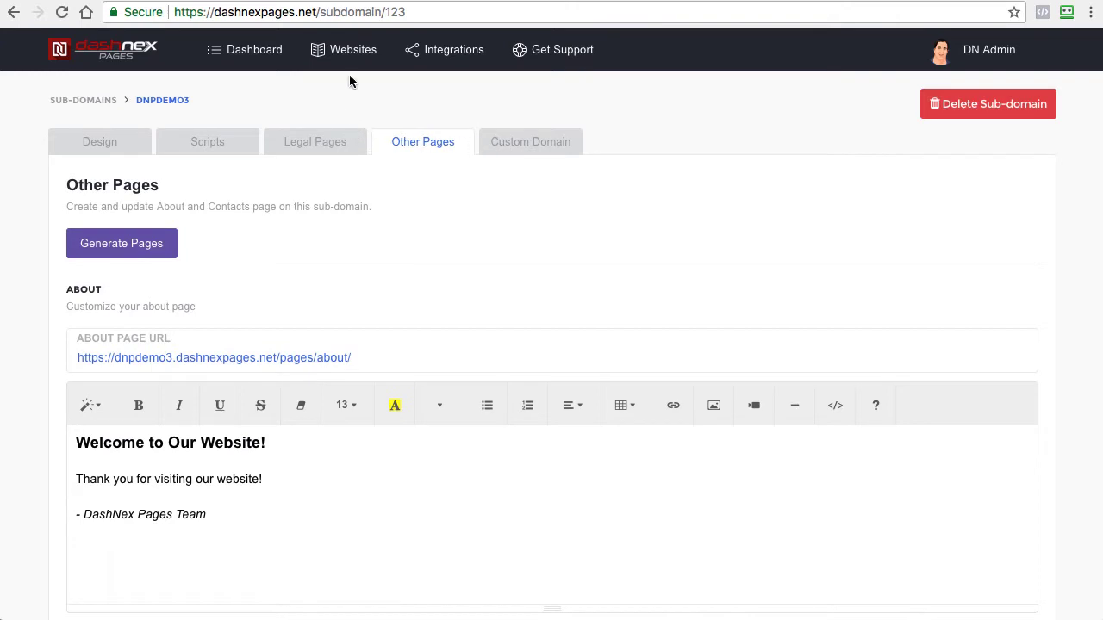
Step: View the pages lists of the Demo 3 and DN Pages websites
left_click(351, 52)
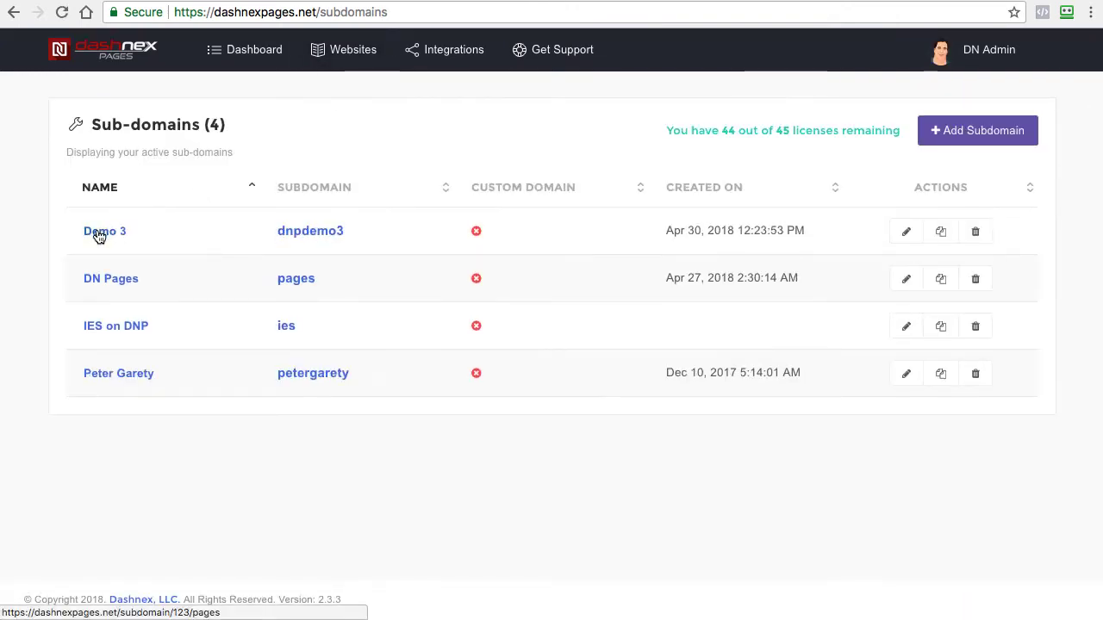
left_click(104, 233)
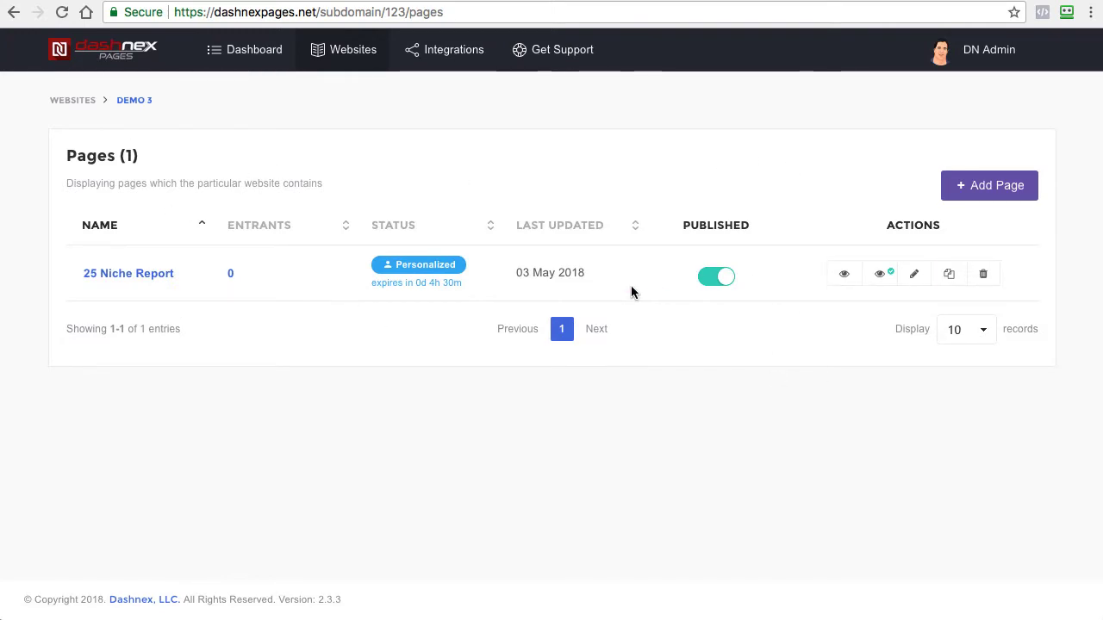
left_click(278, 59)
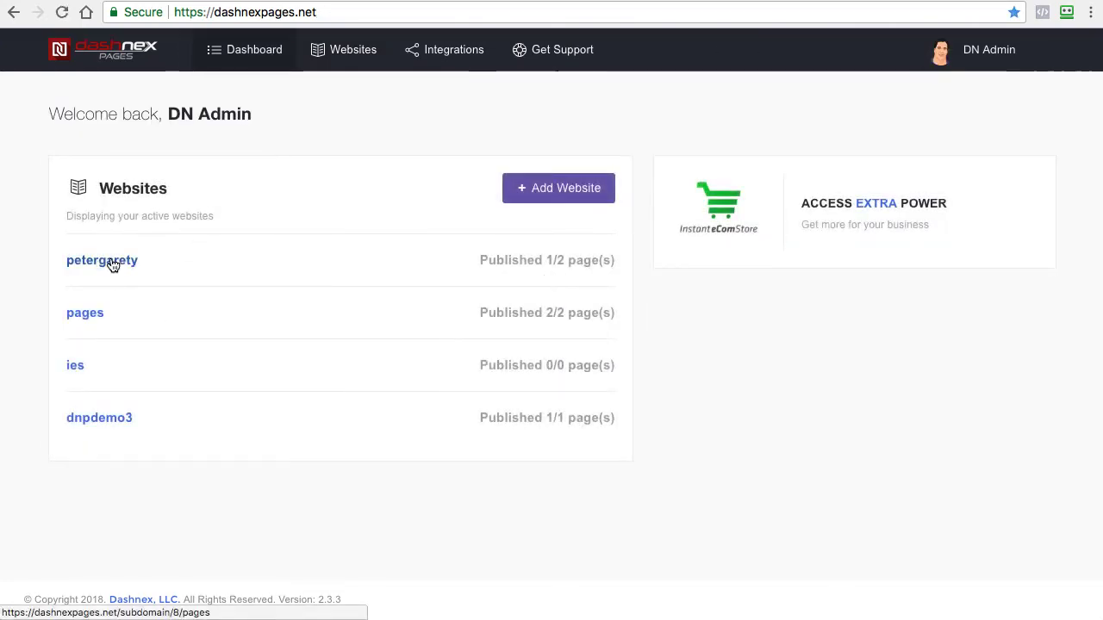
left_click(85, 312)
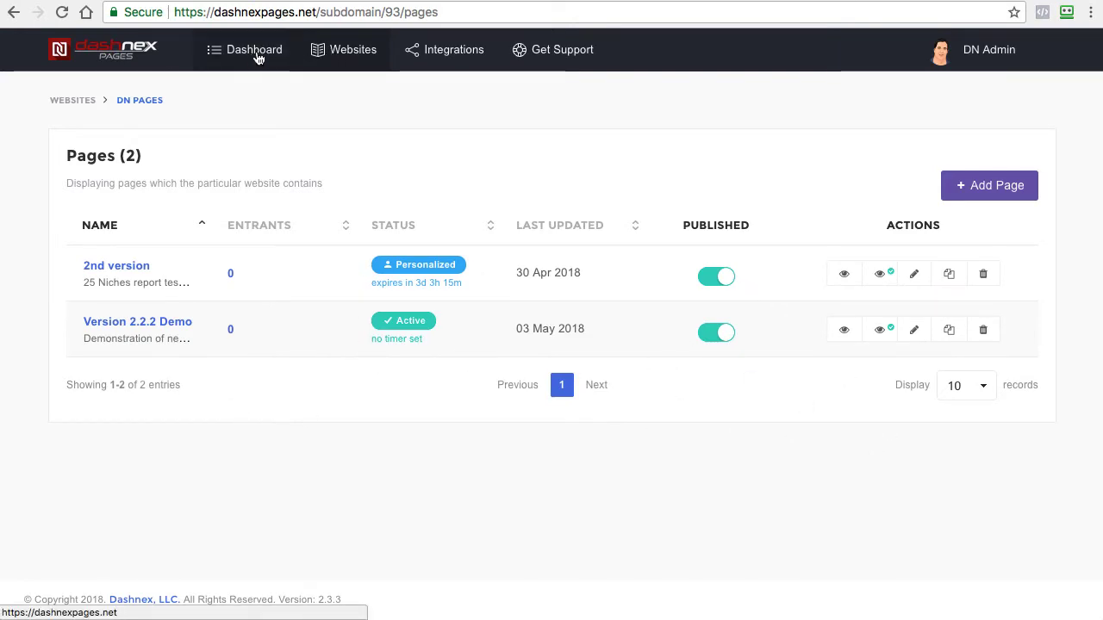
Step: Open the pages list of the website created on Dec 10, 2017
left_click(348, 52)
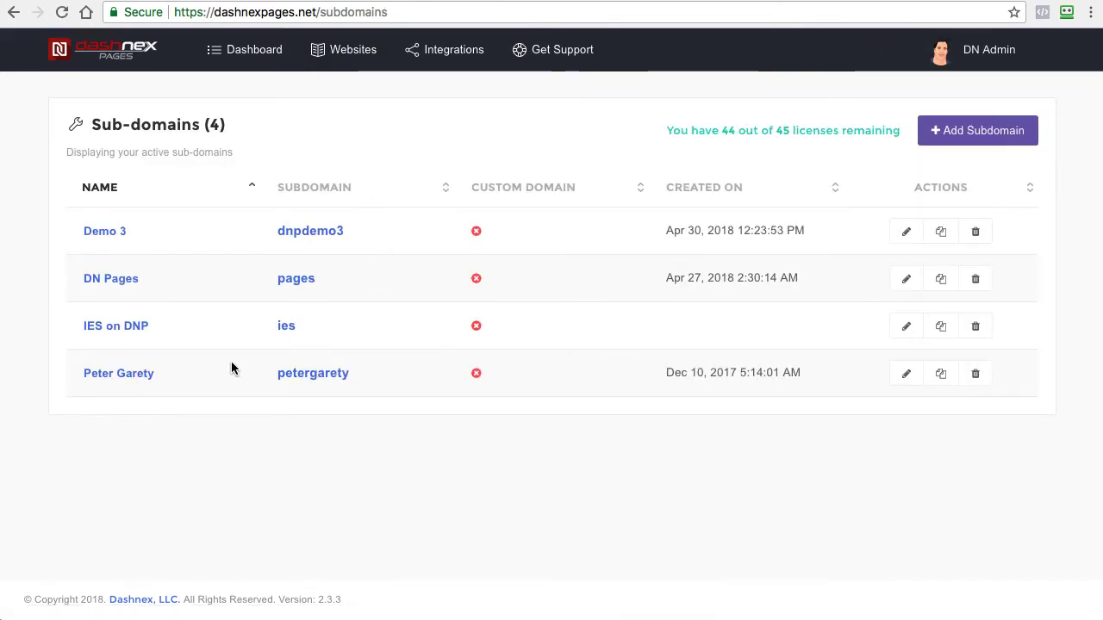
left_click(131, 376)
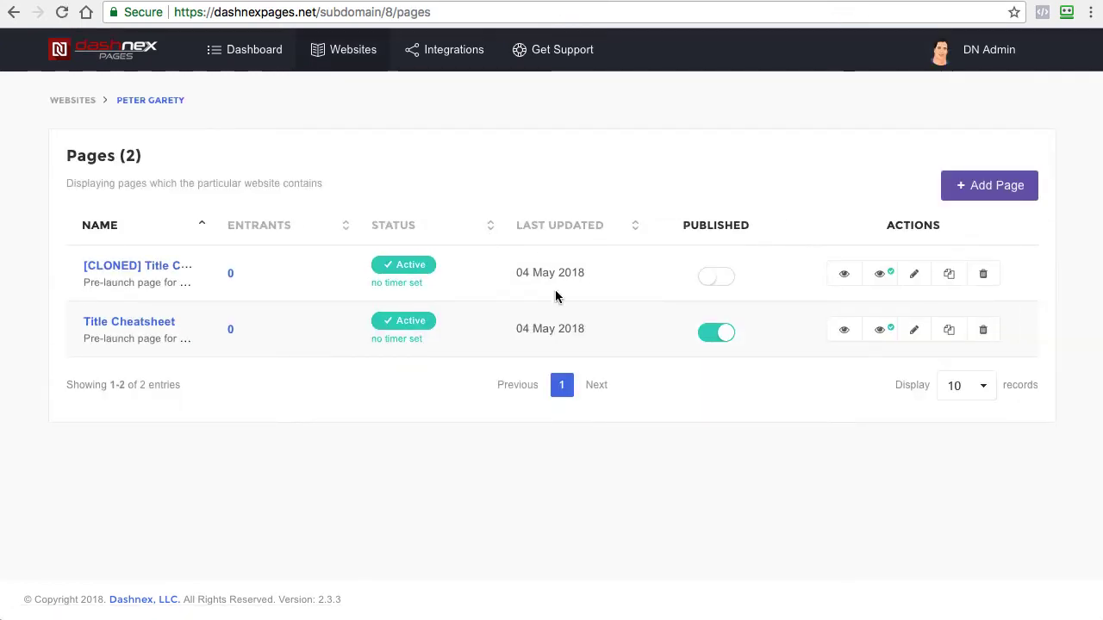
Step: Preview the live Title Cheatsheet page, pause its video and look through the content down to the comments
left_click(843, 330)
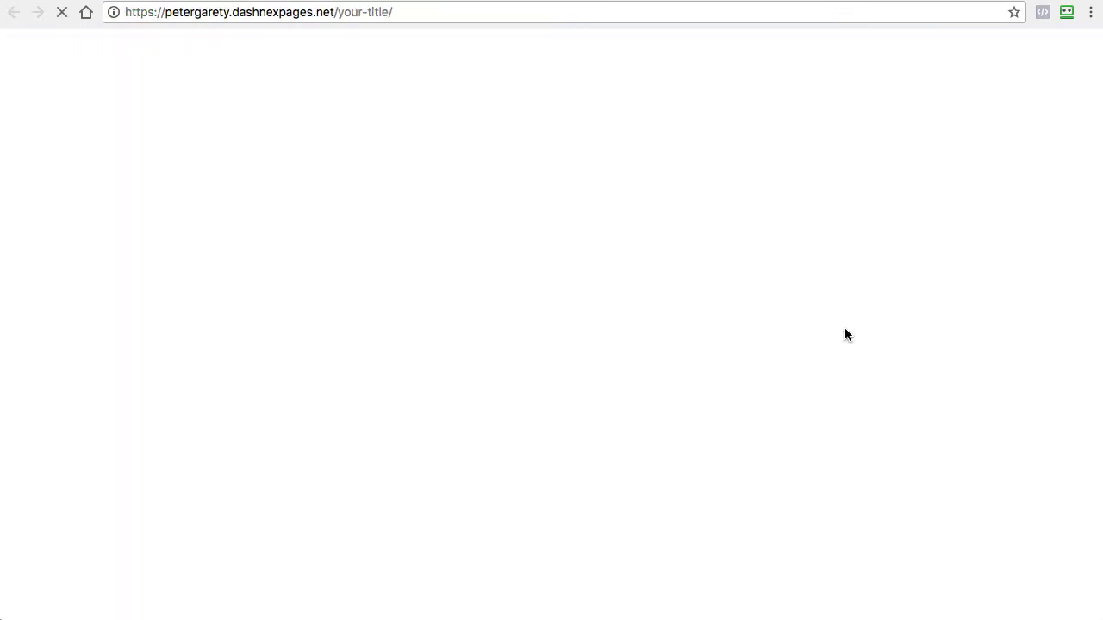
scroll(337, 428, "down", 3)
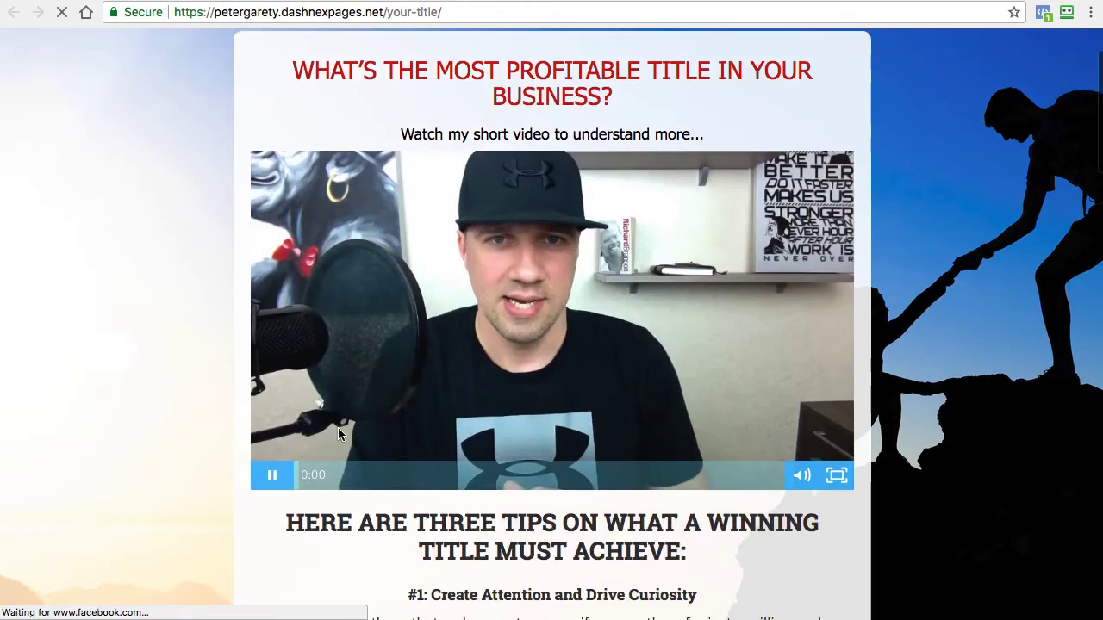
left_click(276, 476)
scroll(548, 331, "up", 2)
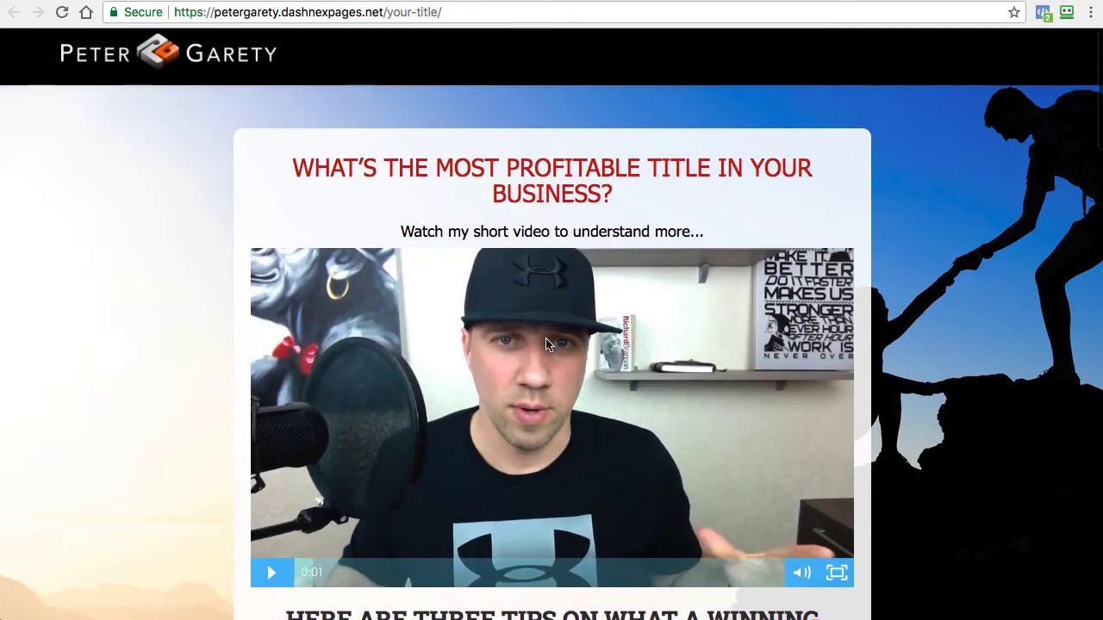
scroll(549, 330, "down", 5)
scroll(547, 332, "down", 20)
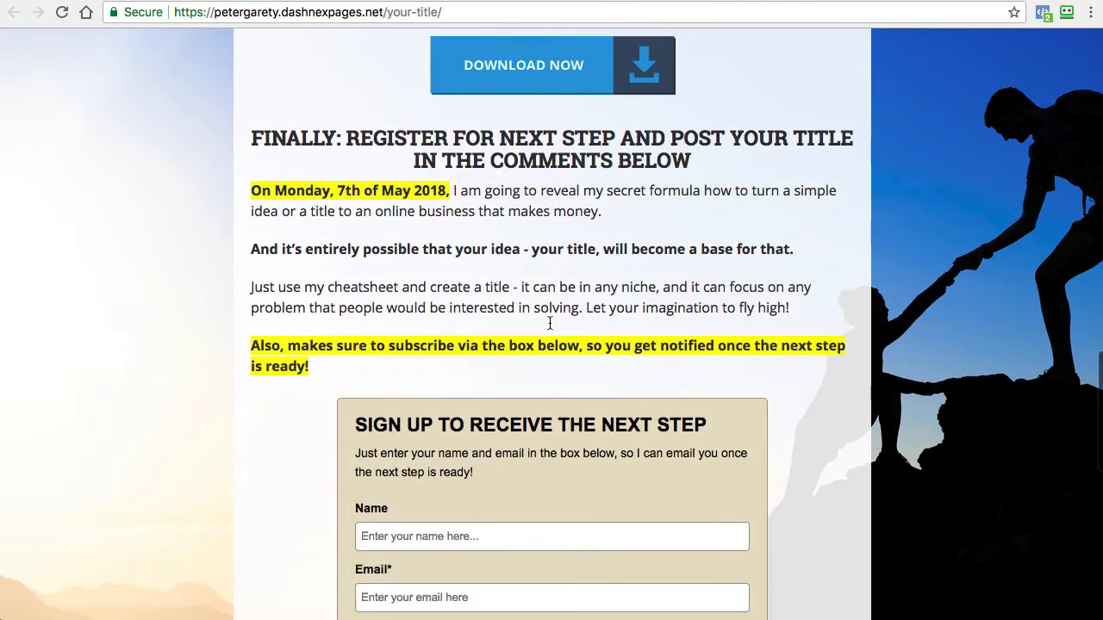
scroll(549, 323, "down", 10)
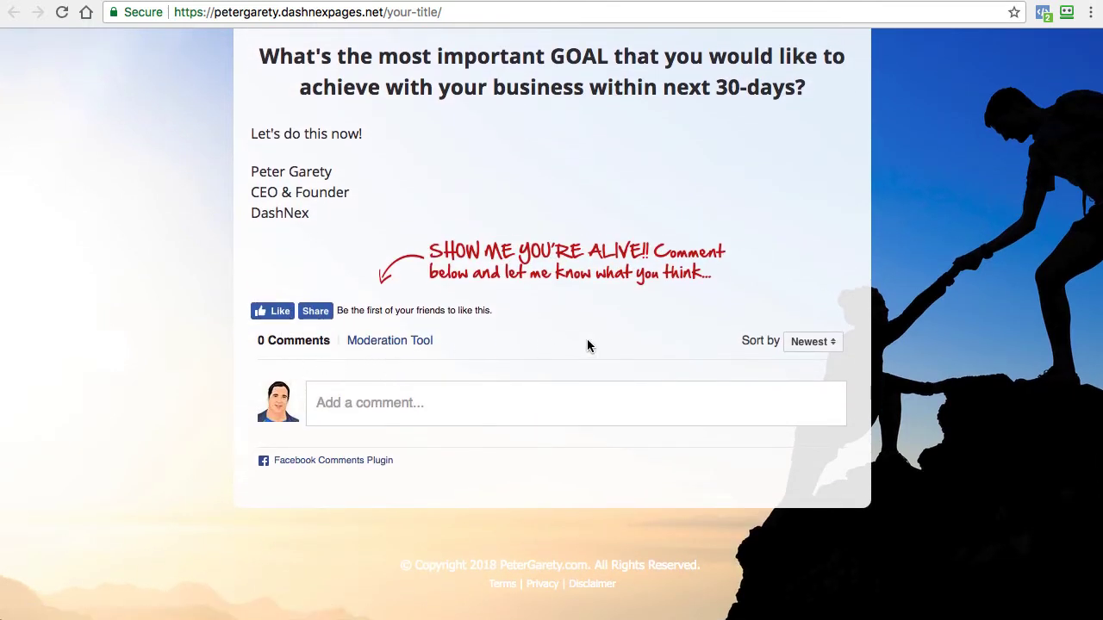
scroll(437, 401, "up", 20)
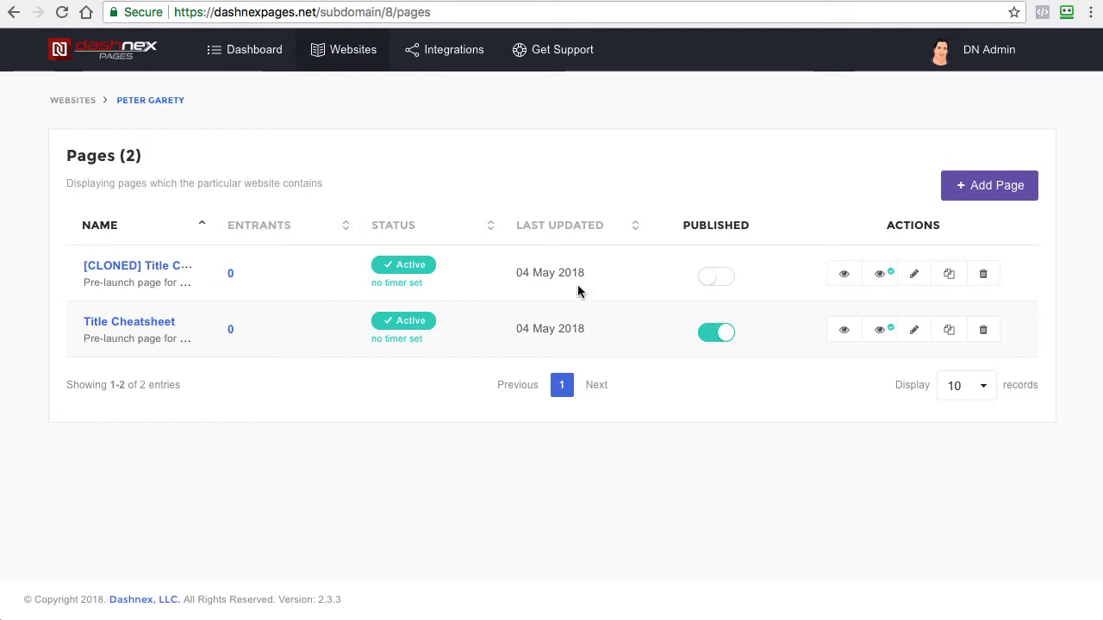
Step: Start a new Lead Generation page named "Testing" with the description "Sample page"
left_click(976, 200)
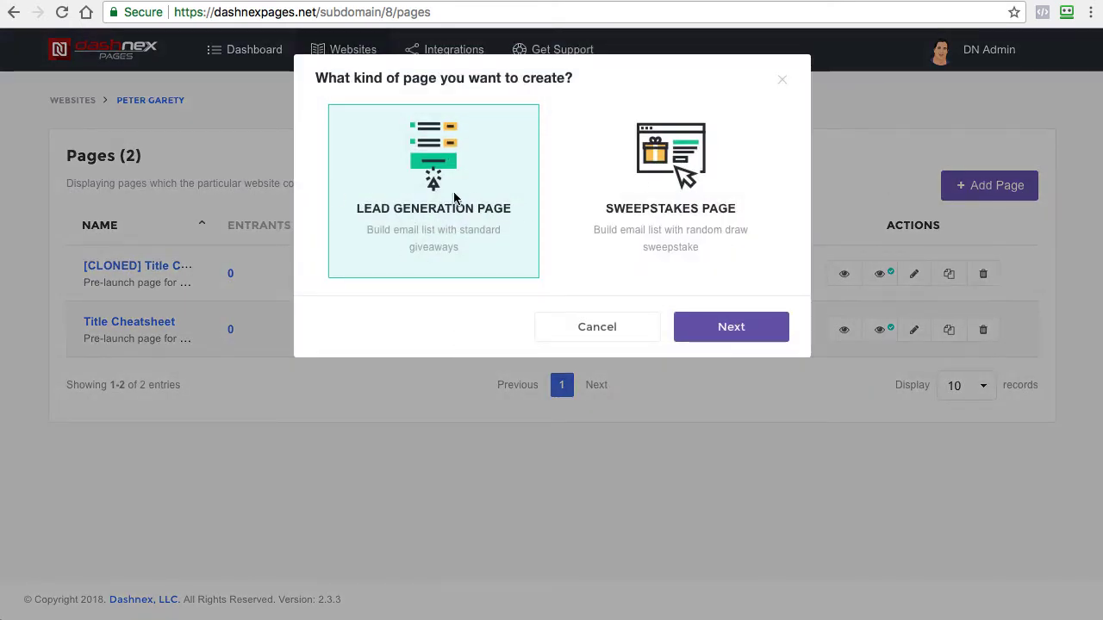
left_click(712, 327)
left_click(267, 238)
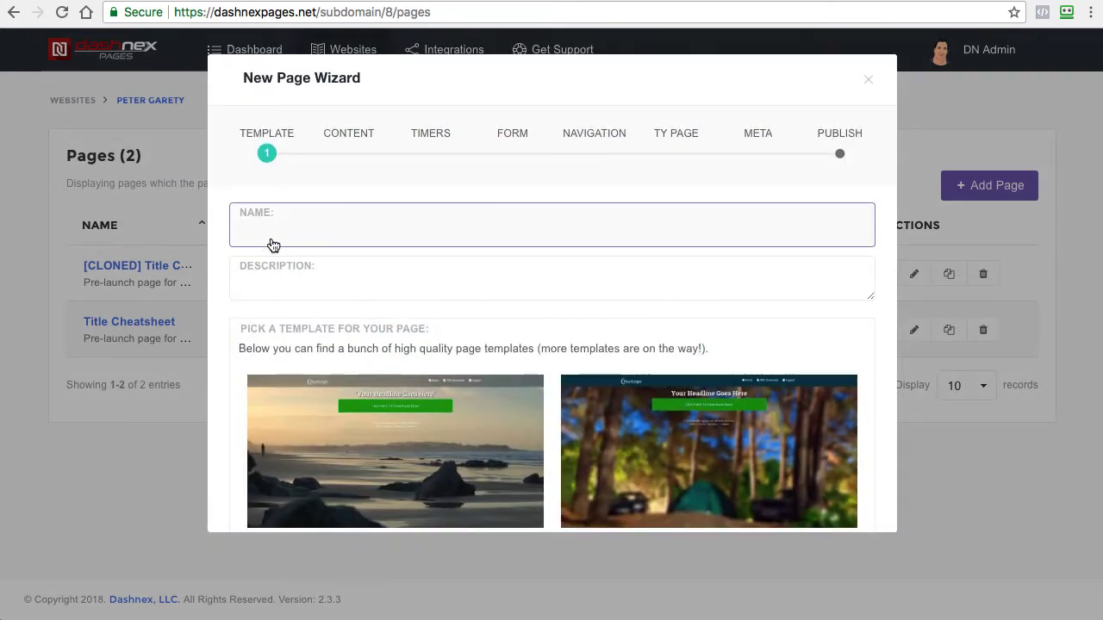
type("Testing")
key("Tab")
type("S")
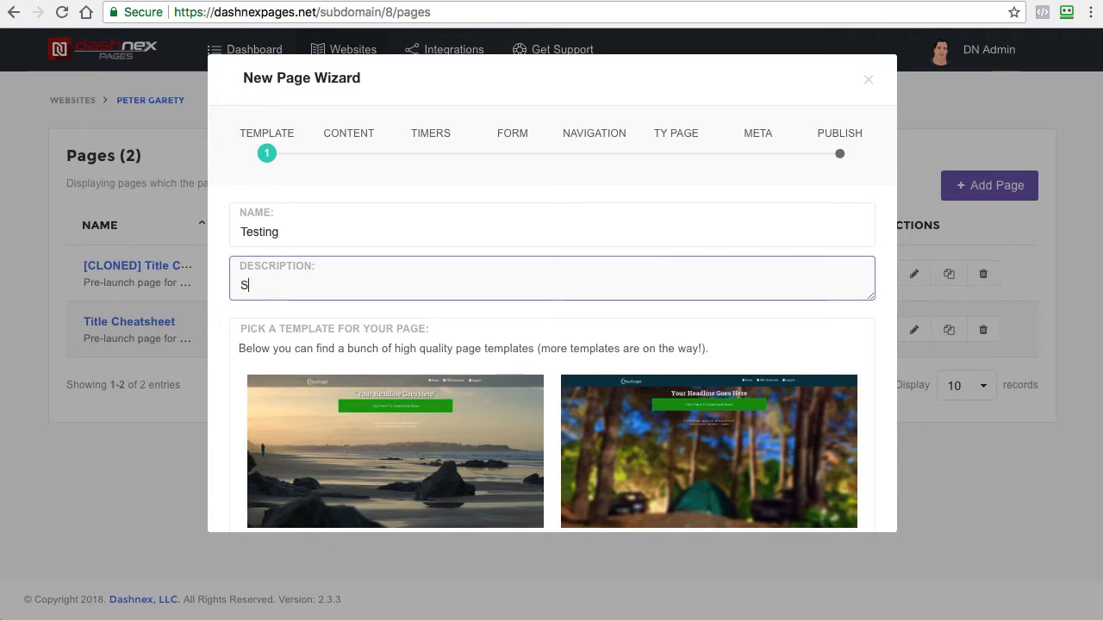
type("ample page")
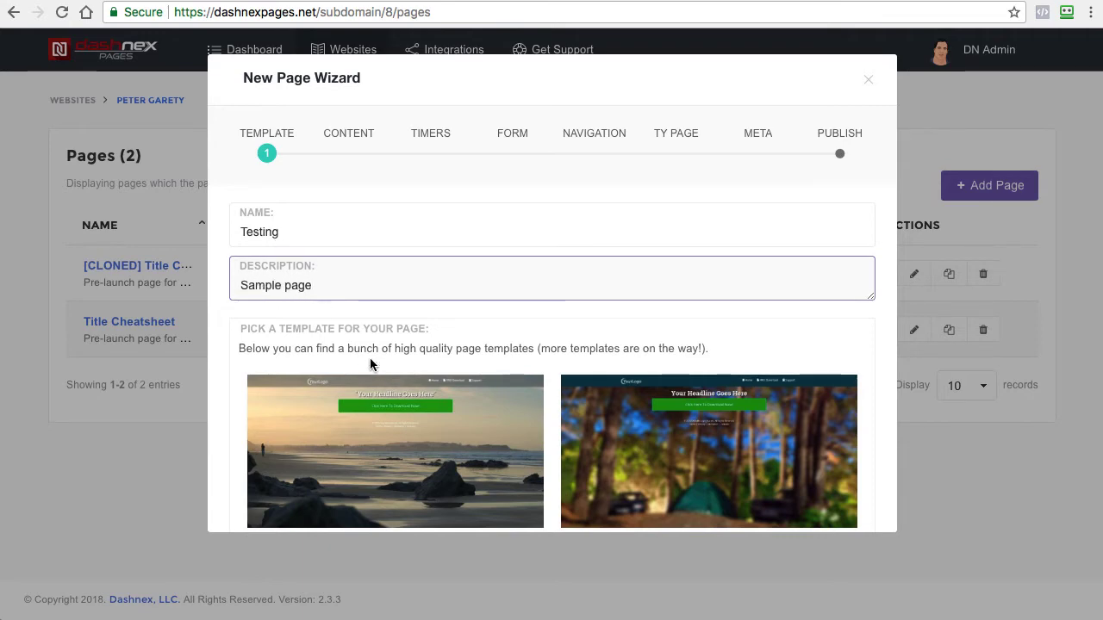
Step: Choose the beach template with dark rocks for the new page
scroll(401, 284, "down", 6)
scroll(405, 295, "up", 2)
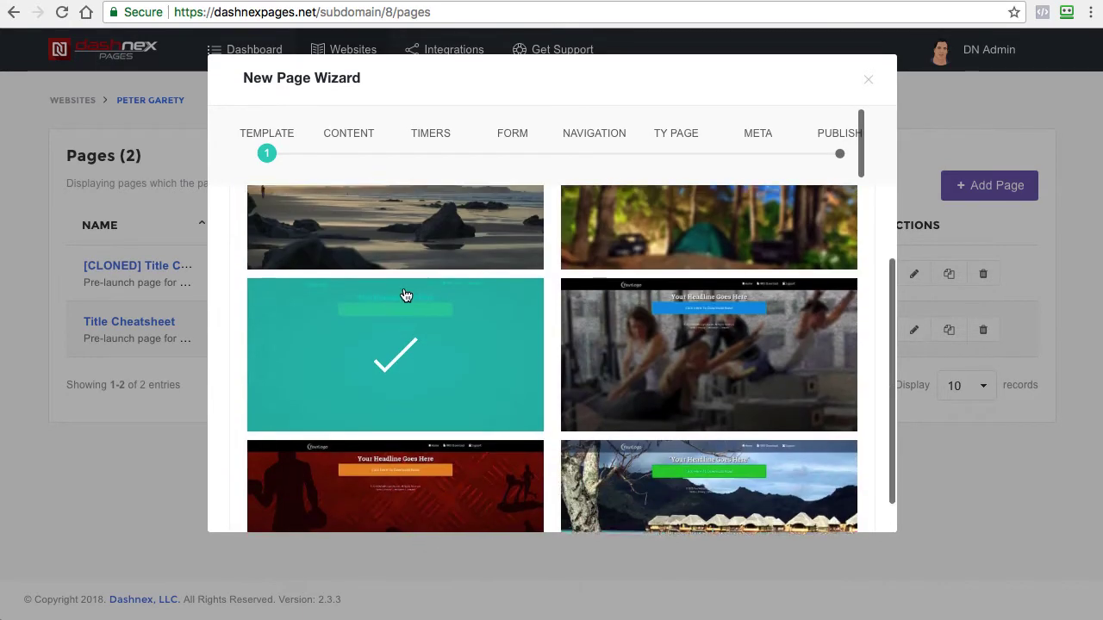
scroll(405, 295, "up", 2)
left_click(395, 367)
Step: Review the logo and background image settings, and enable the text background box
scroll(609, 369, "down", 3)
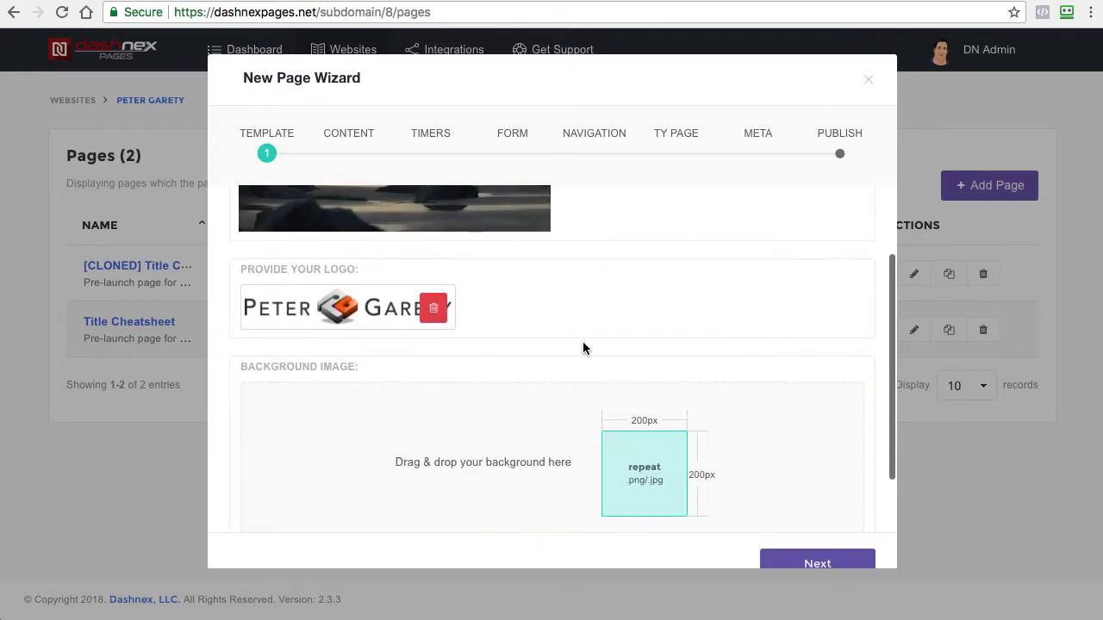
scroll(394, 303, "down", 1)
scroll(384, 278, "up", 3)
scroll(635, 387, "down", 4)
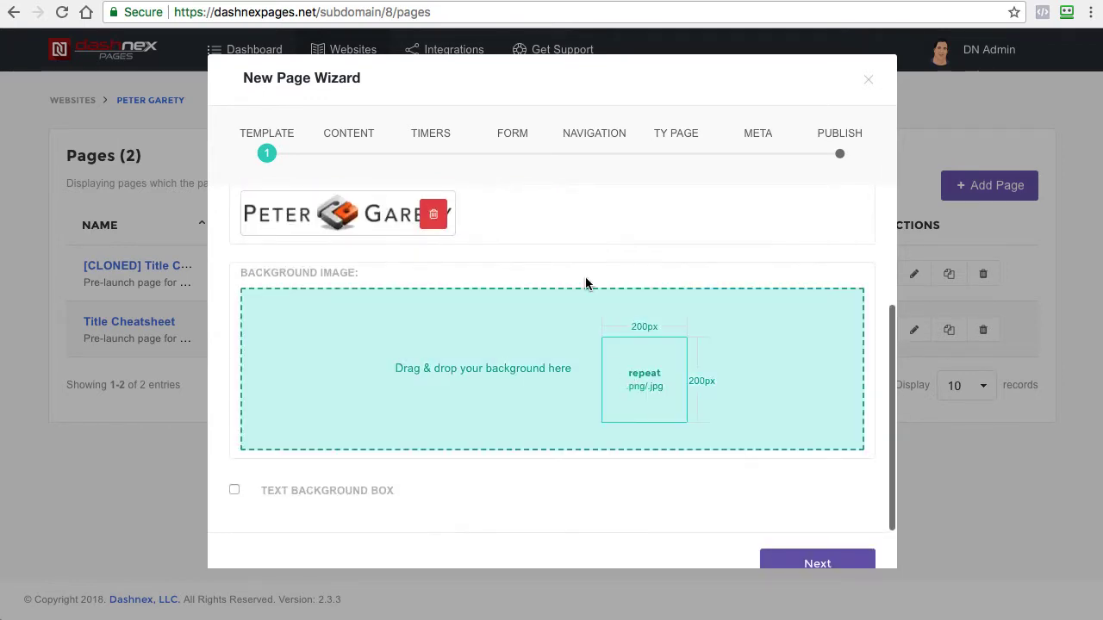
left_click(235, 491)
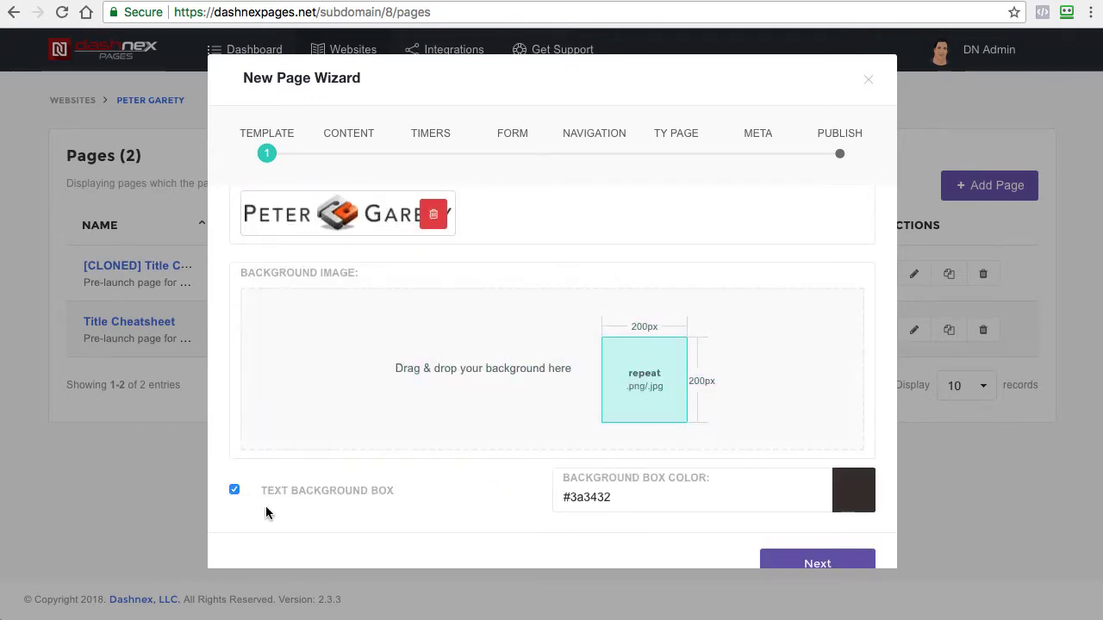
Step: Set the text background box color to white (#ffffff) and continue to the content settings
left_click(843, 503)
left_click_drag(852, 563, 824, 512)
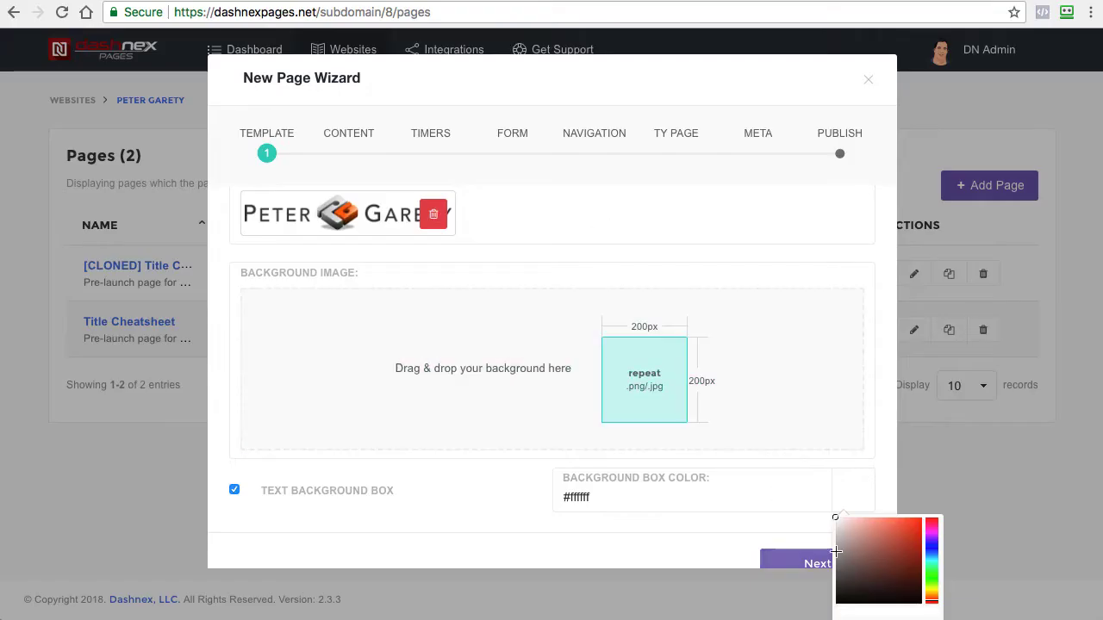
left_click(613, 505)
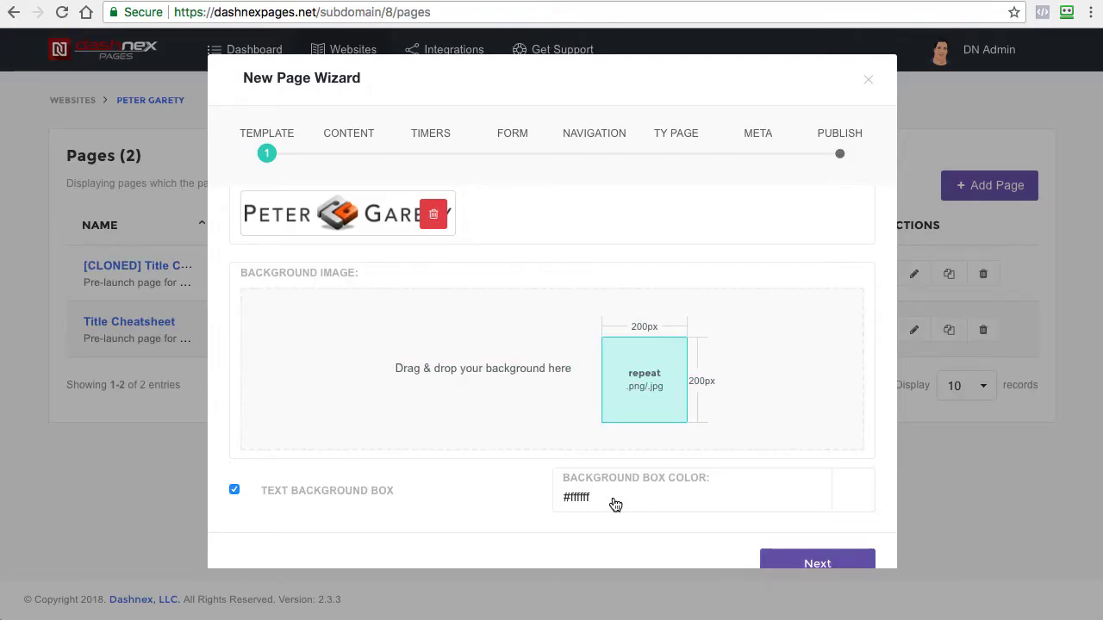
left_click(793, 563)
Step: Enter "This Is My Awesome Headline" as the page's main headline
left_click(342, 313)
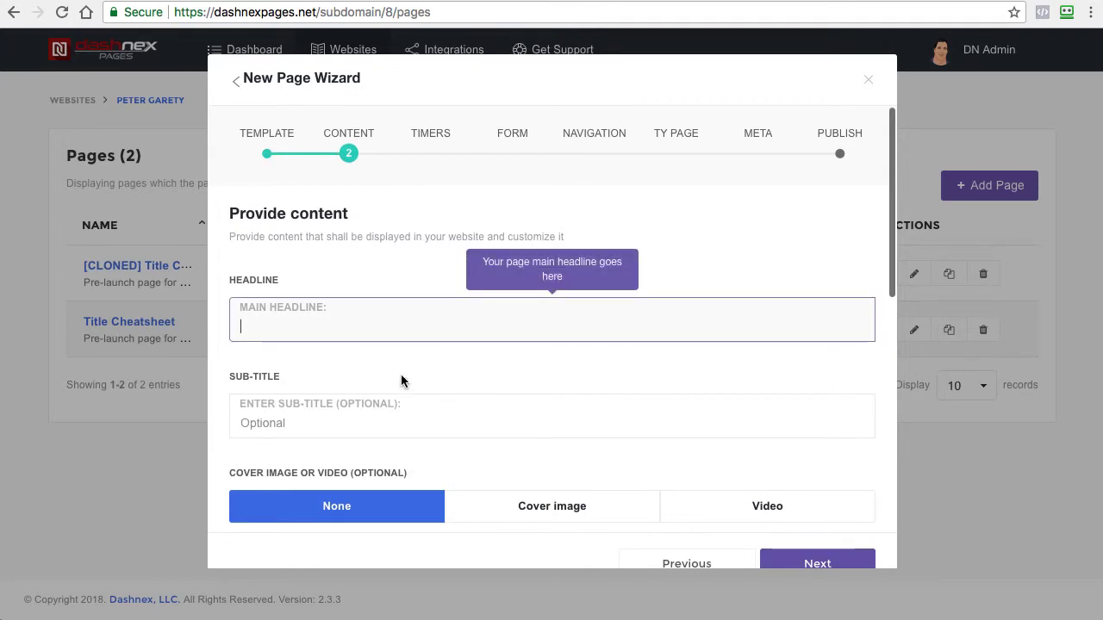
scroll(414, 330, "down", 3)
scroll(413, 330, "up", 2)
left_click(411, 330)
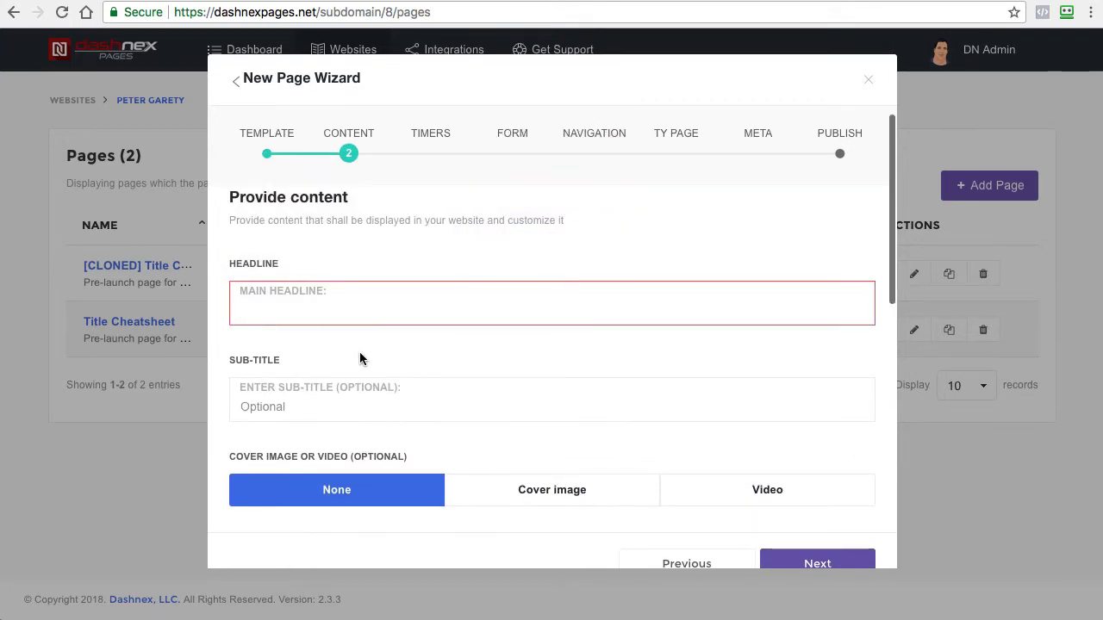
scroll(359, 352, "down", 1)
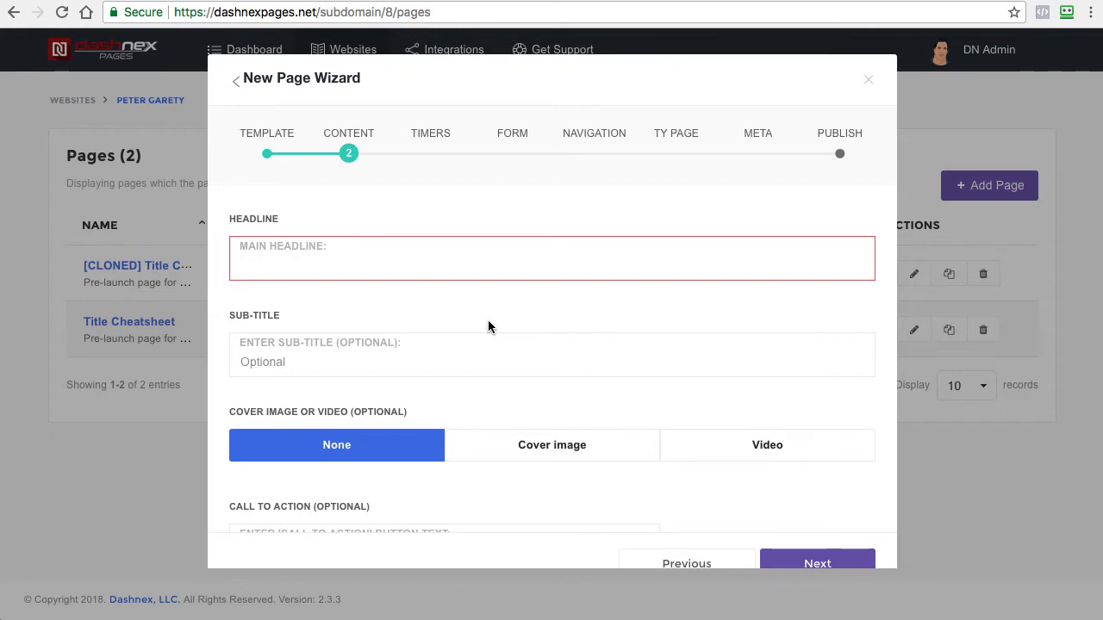
left_click(310, 277)
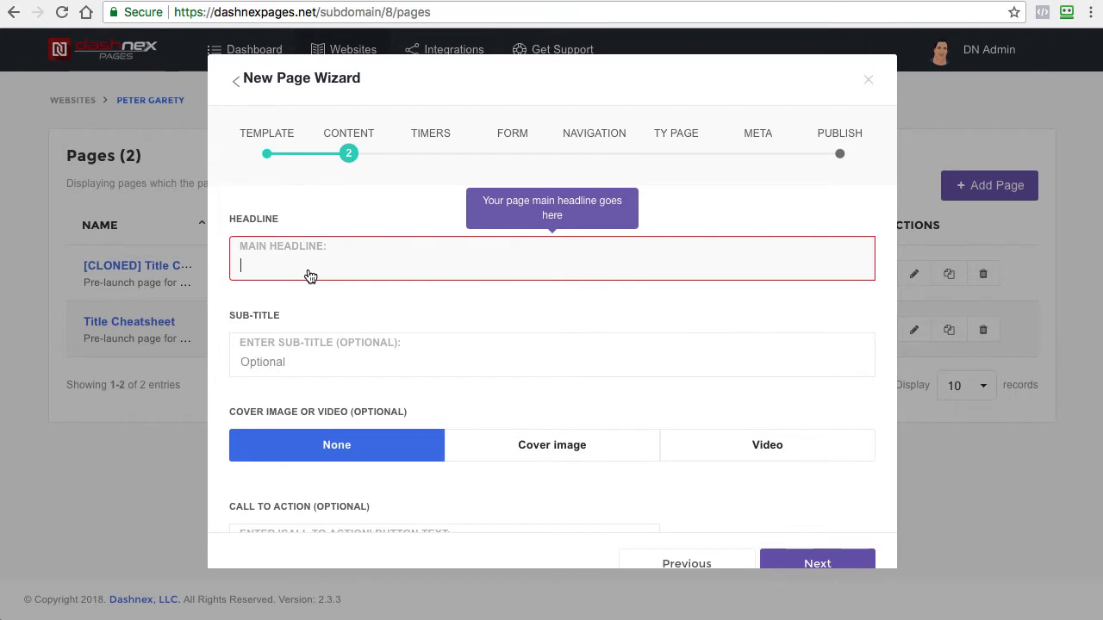
type("TH")
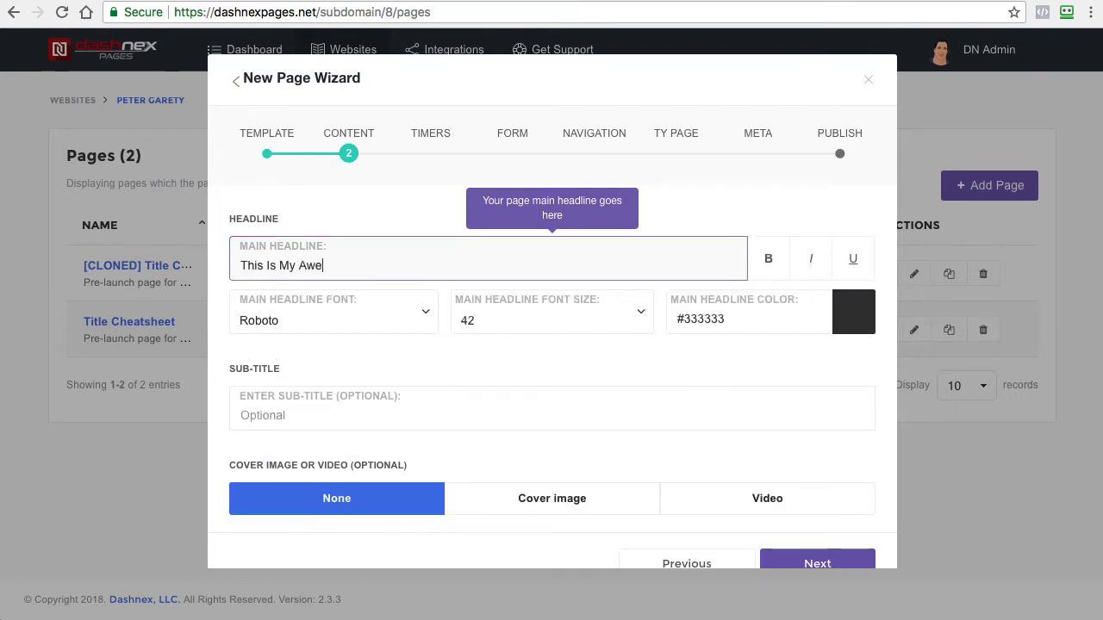
type("is Is My Awesome Headline")
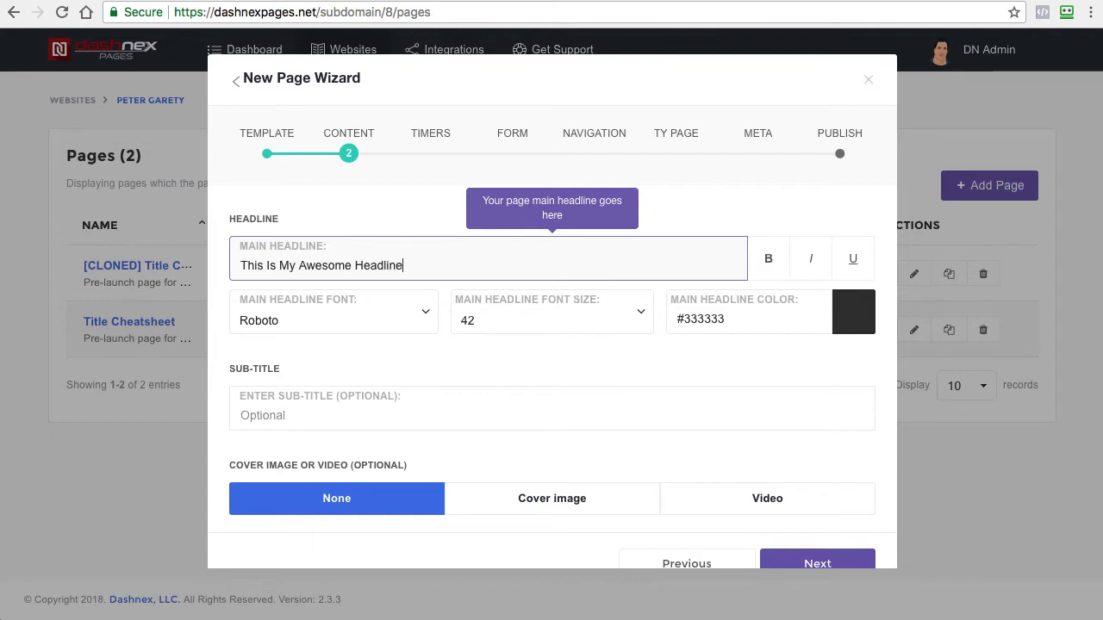
Step: Try out the main headline's text styles, leave it plain, and set its font to Tahoma
left_click(315, 345)
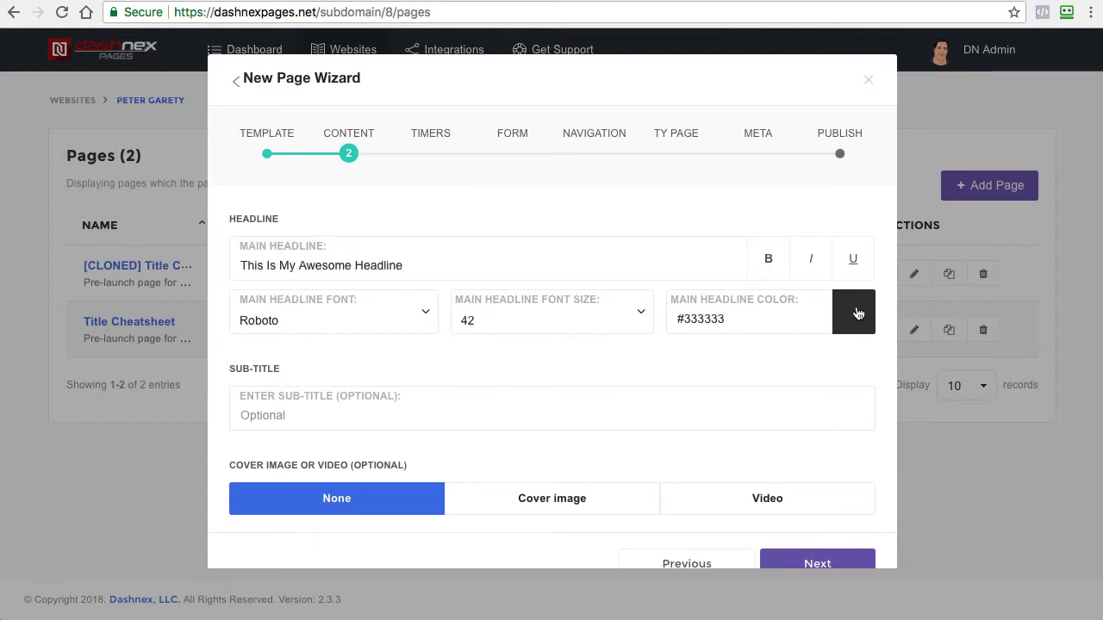
left_click(769, 257)
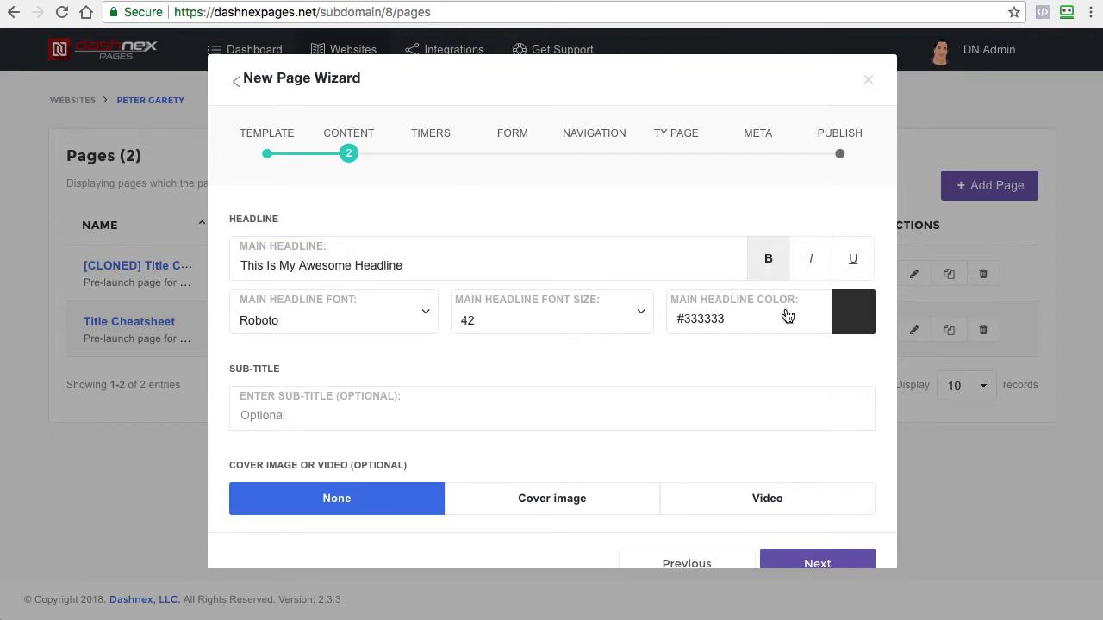
left_click(851, 259)
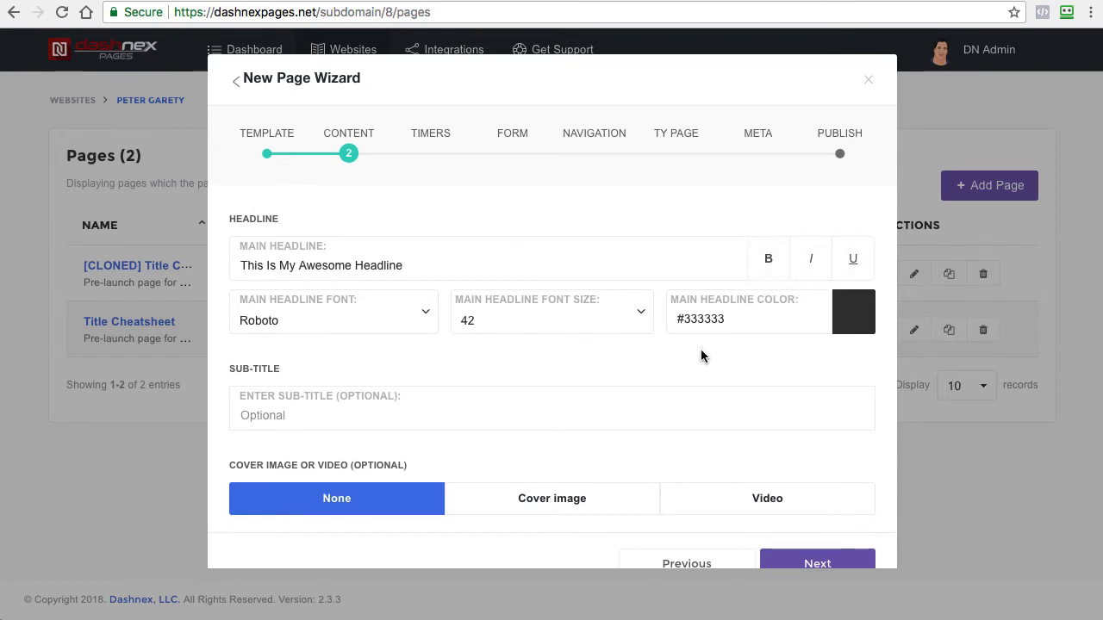
left_click(329, 325)
left_click(331, 342)
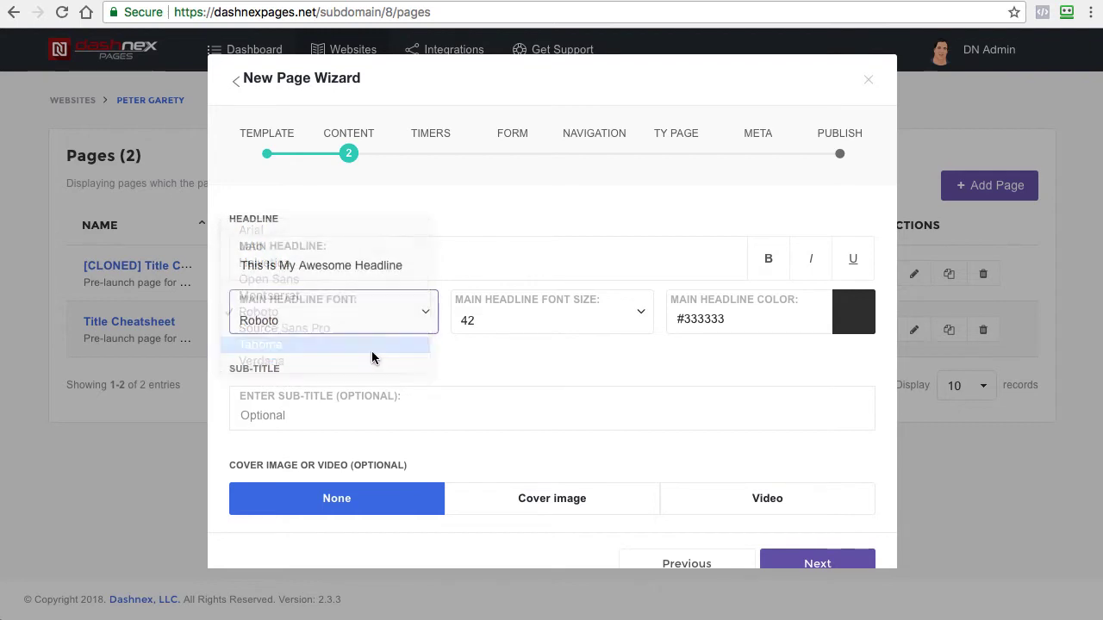
Step: Try the optional sub-title field with a single letter and clear it again
scroll(439, 388, "down", 2)
scroll(344, 362, "up", 1)
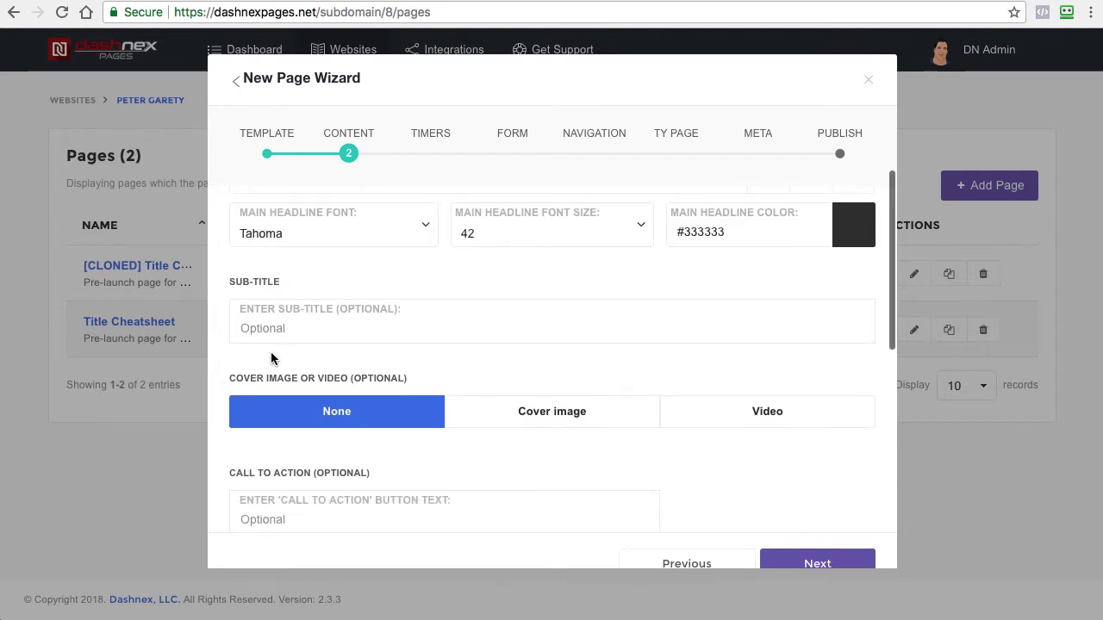
left_click(288, 336)
scroll(345, 358, "up", 1)
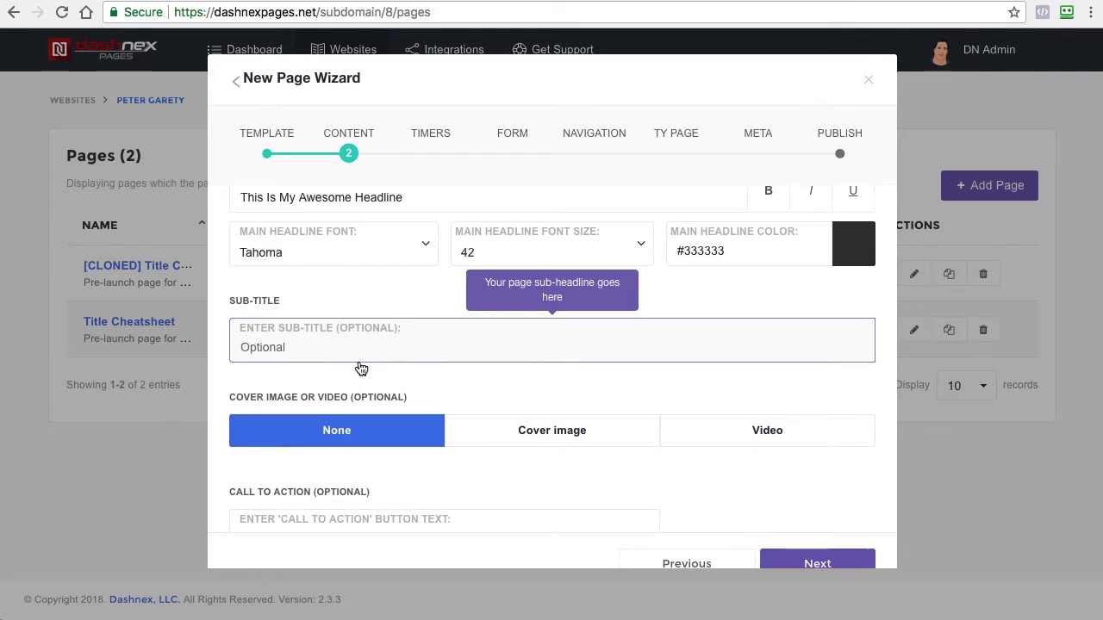
type("M")
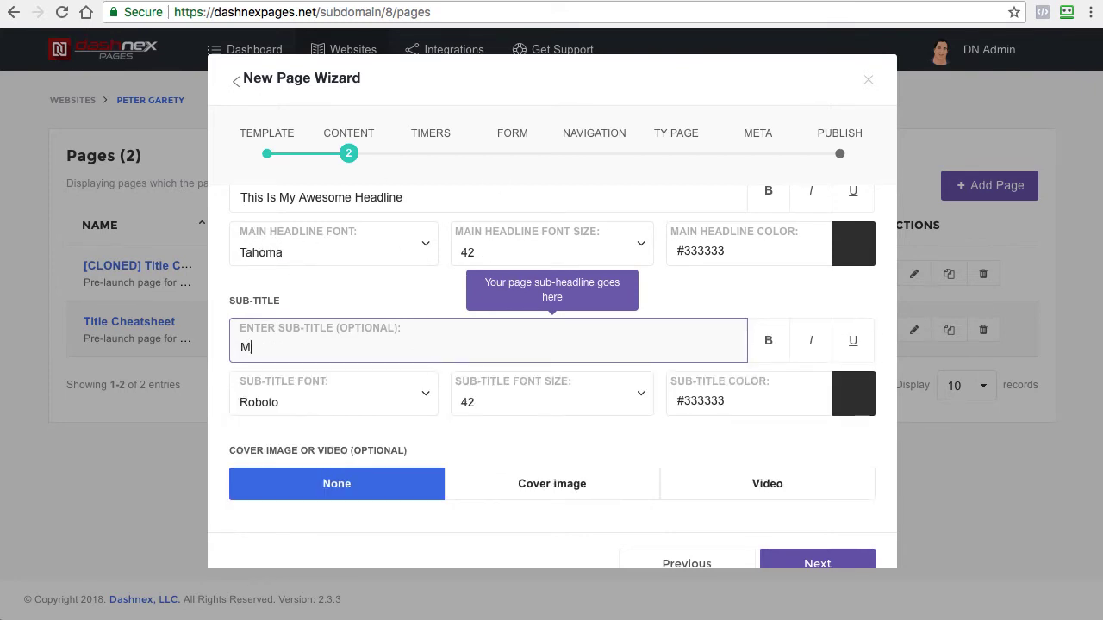
key("BackSpace")
left_click(433, 387)
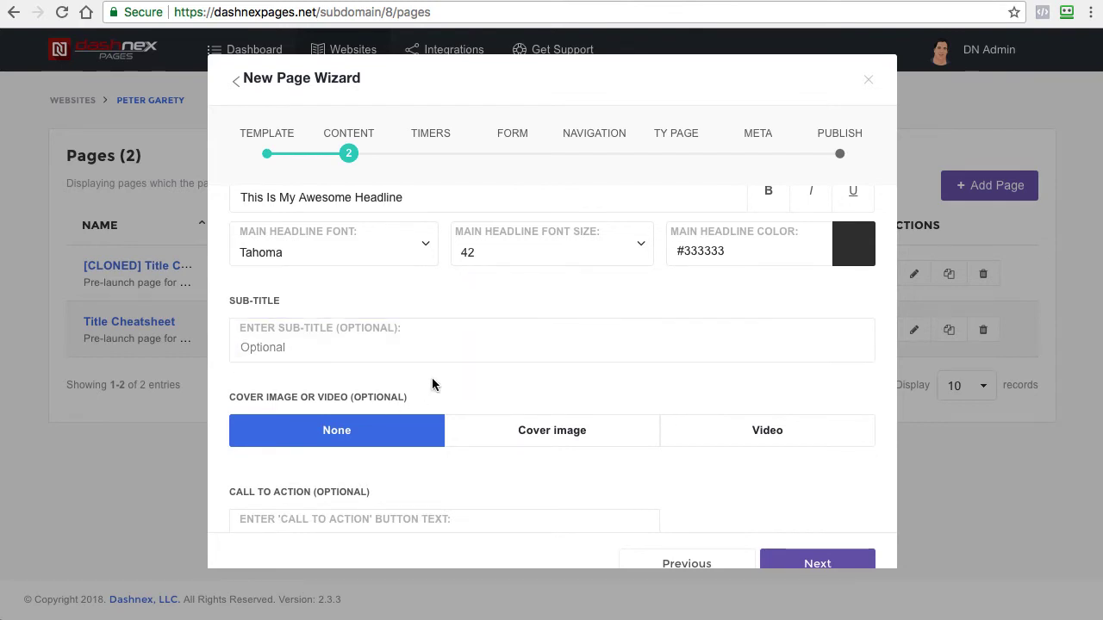
Step: Look over the cover image or video, call to action and custom content options
scroll(431, 386, "down", 2)
scroll(284, 215, "up", 1)
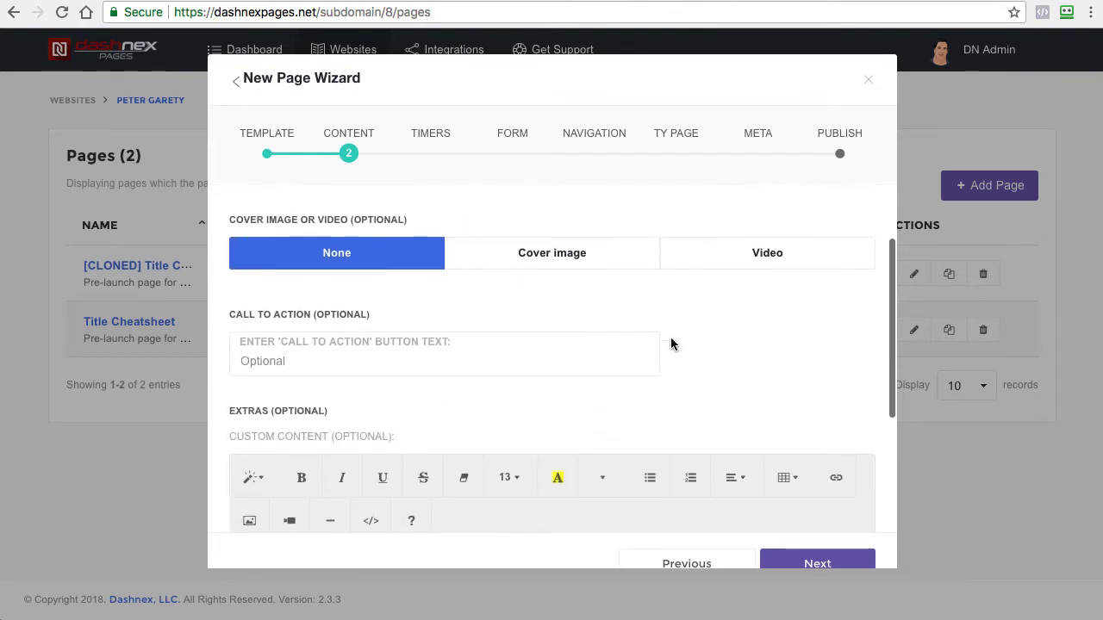
scroll(684, 284, "down", 3)
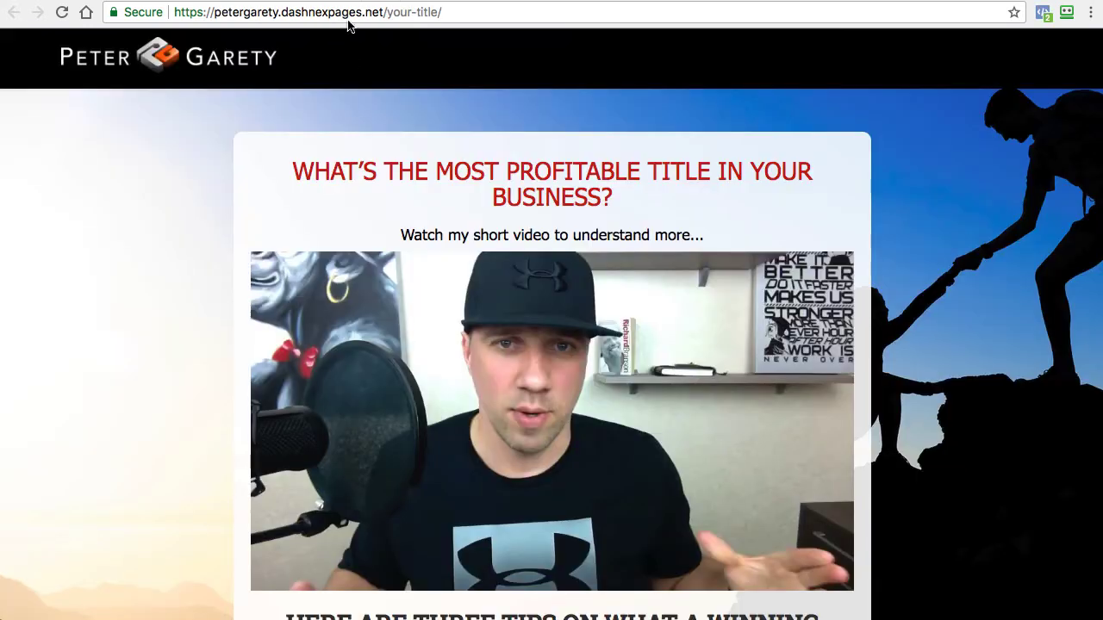
Step: Switch to the live Title Cheatsheet page, examine its custom content from the tips to the comments, and return to the wizard
scroll(422, 181, "down", 3)
scroll(422, 181, "down", 3)
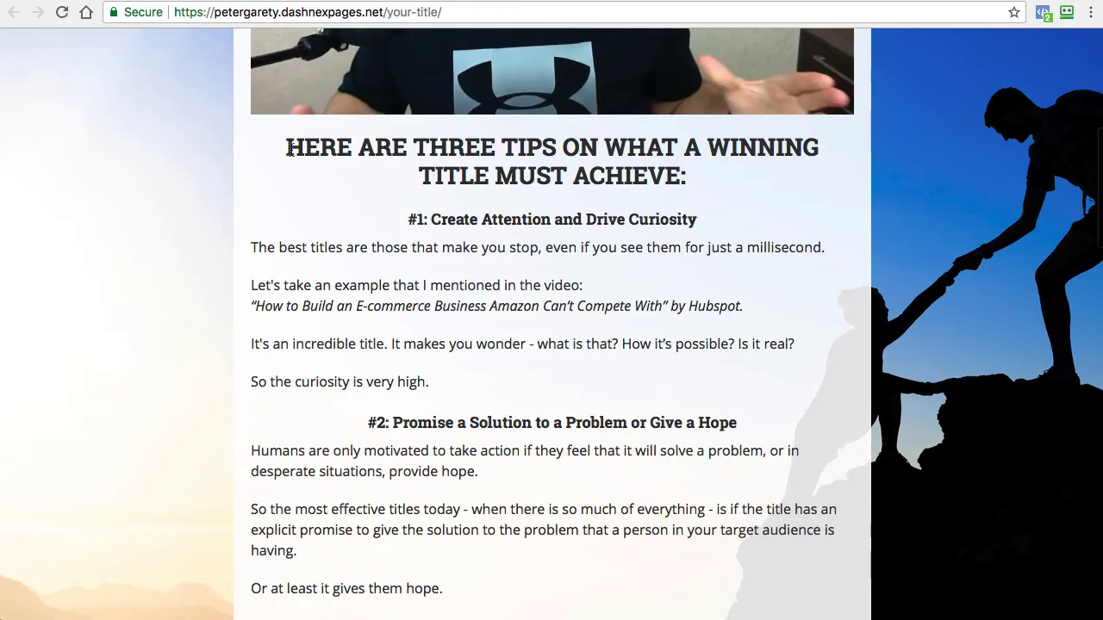
left_click_drag(287, 160, 466, 452)
scroll(466, 452, "down", 8)
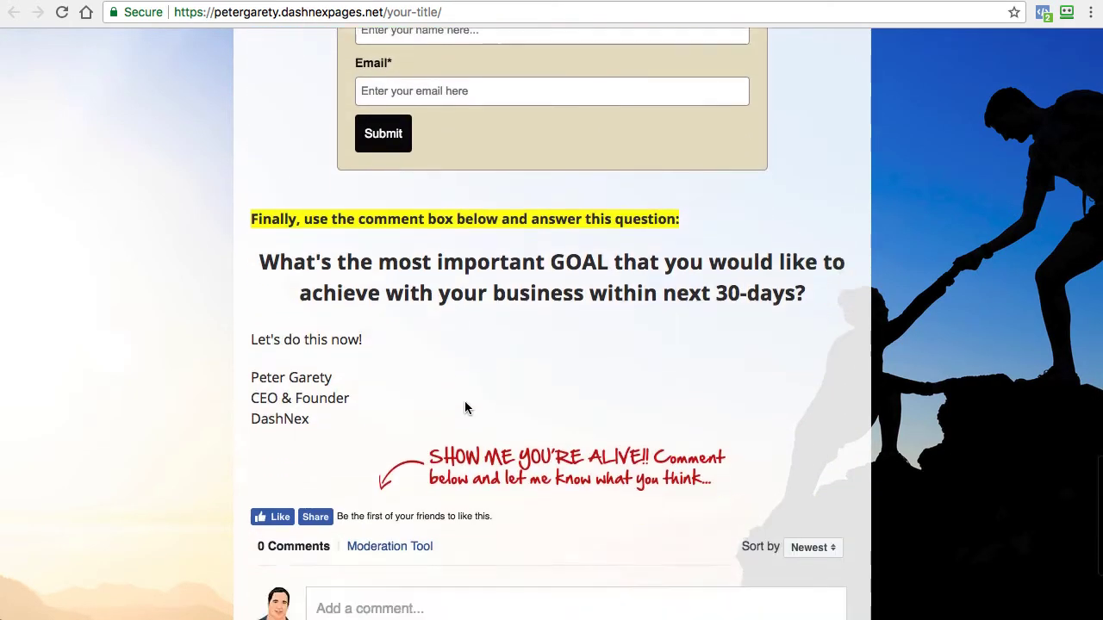
scroll(379, 384, "up", 3)
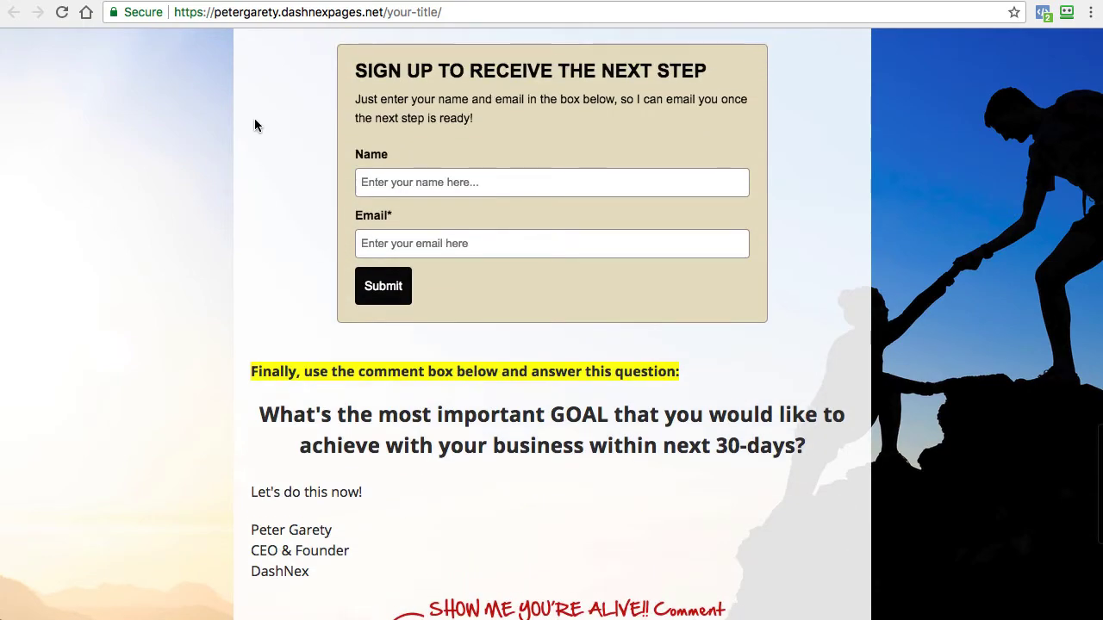
left_click(207, 1)
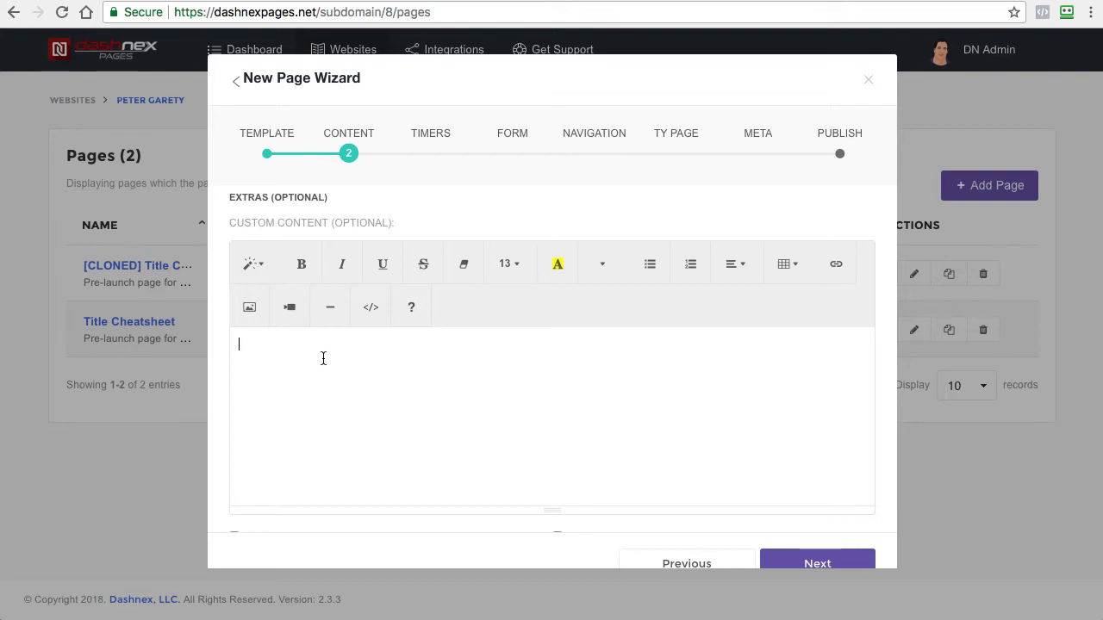
Step: Go back to the live Title Cheatsheet page and examine the highlighted subscribe text above the sign-up form
left_click(379, 1)
scroll(505, 349, "up", 4)
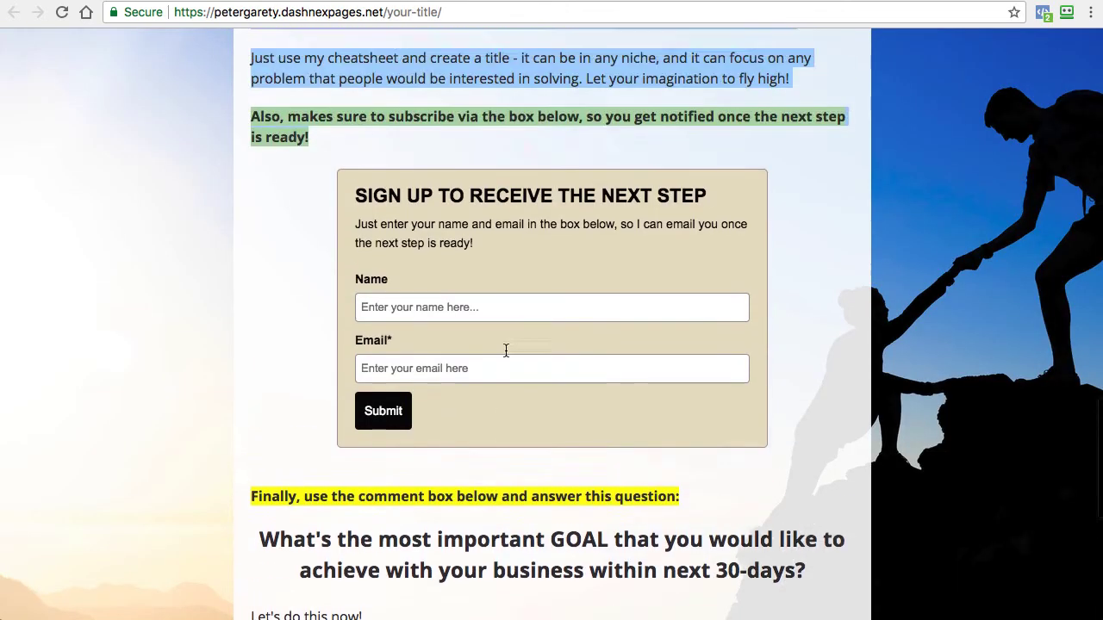
left_click(505, 350)
left_click_drag(252, 362, 312, 379)
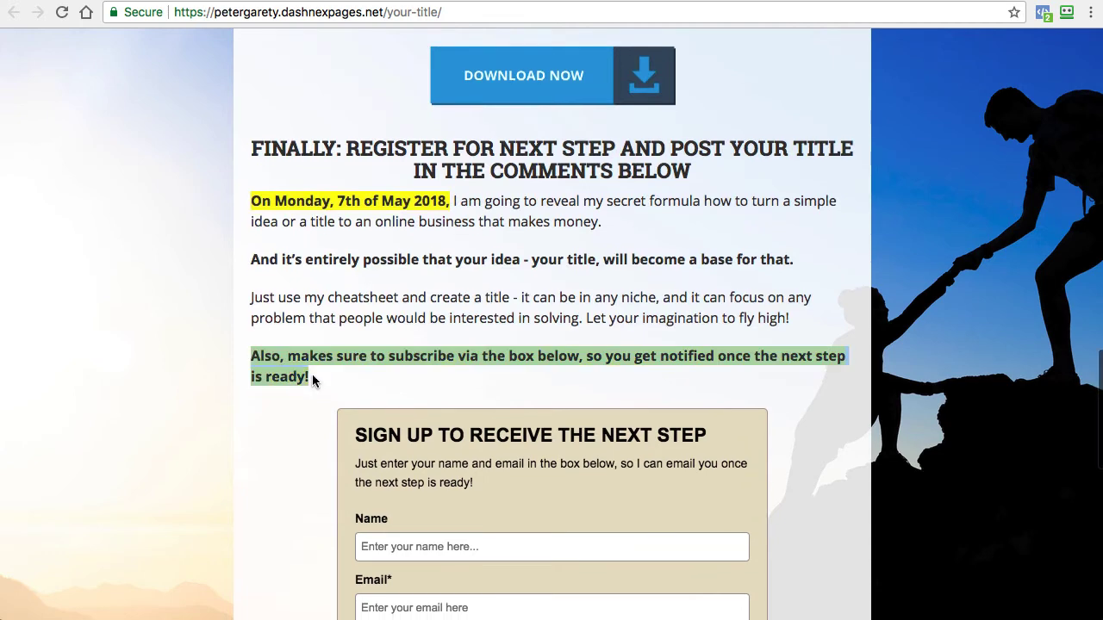
left_click(336, 379)
Step: Examine the formatting of the three tips heading and the "#1: Create Attention and Drive Curiosity" subheading
scroll(552, 372, "up", 8)
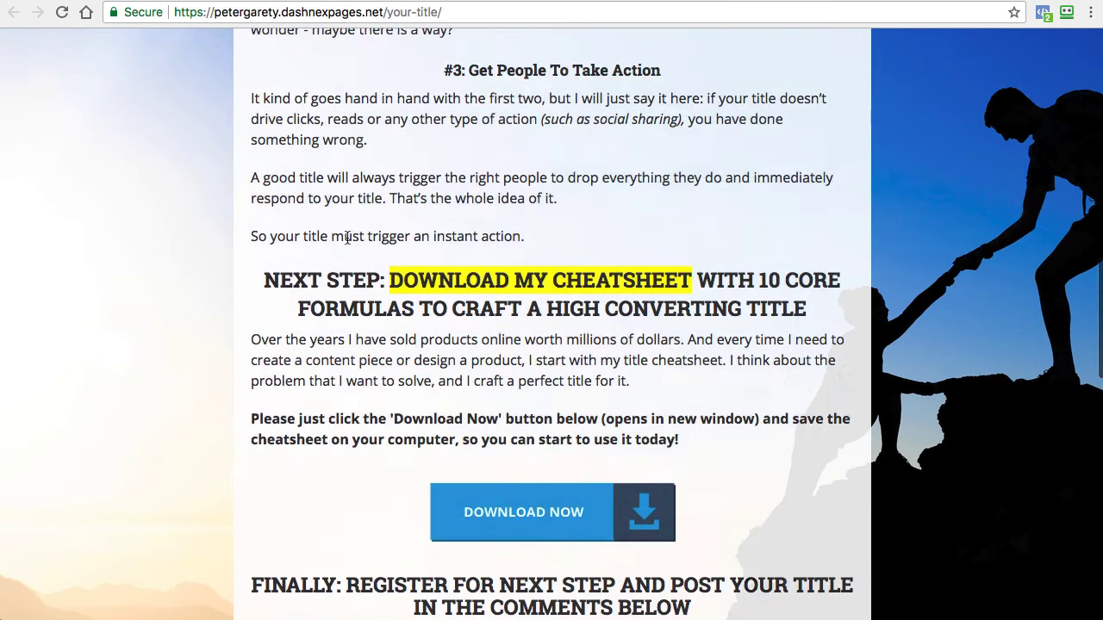
scroll(408, 308, "up", 5)
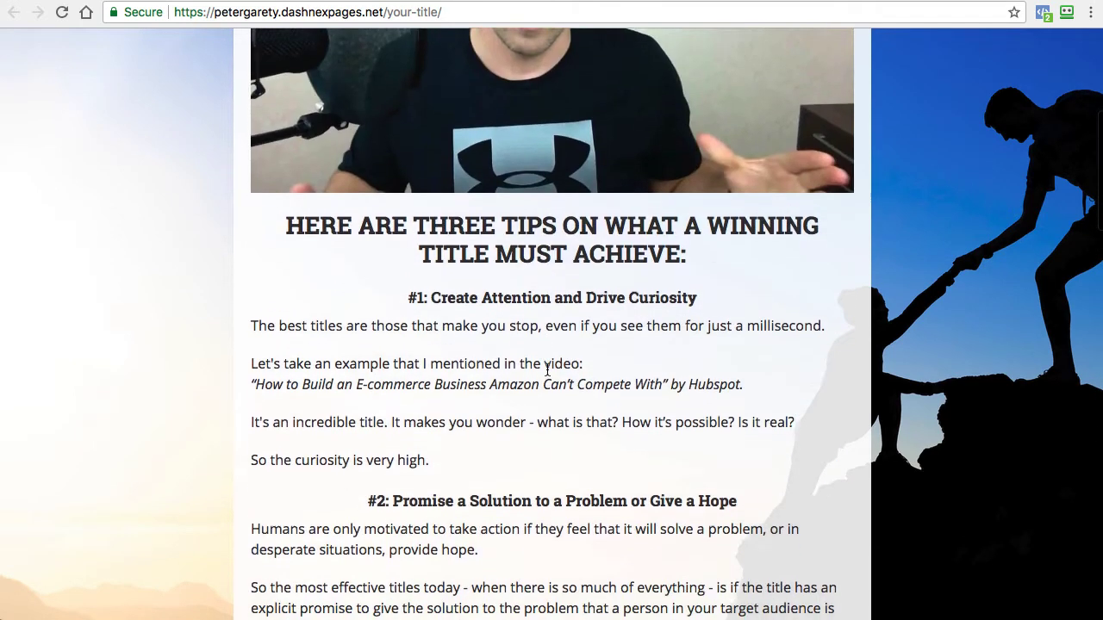
scroll(390, 192, "down", 2)
left_click_drag(411, 190, 702, 193)
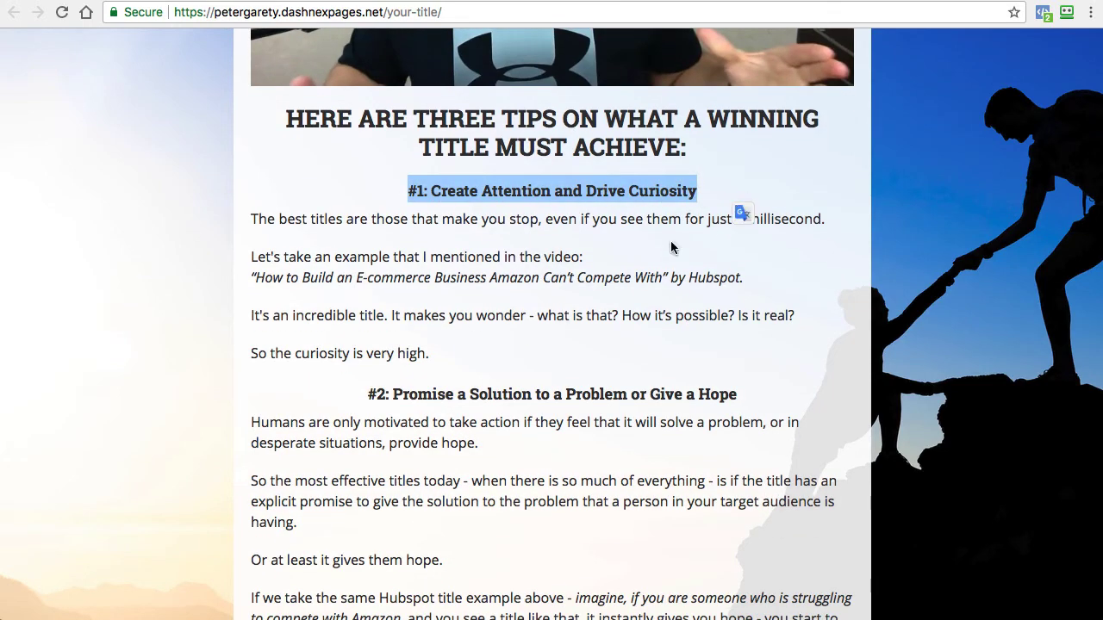
triple_click(360, 129)
Step: Examine the cheatsheet download section's heading and bold text, view the rest of the page, and return to the wizard
scroll(660, 275, "down", 10)
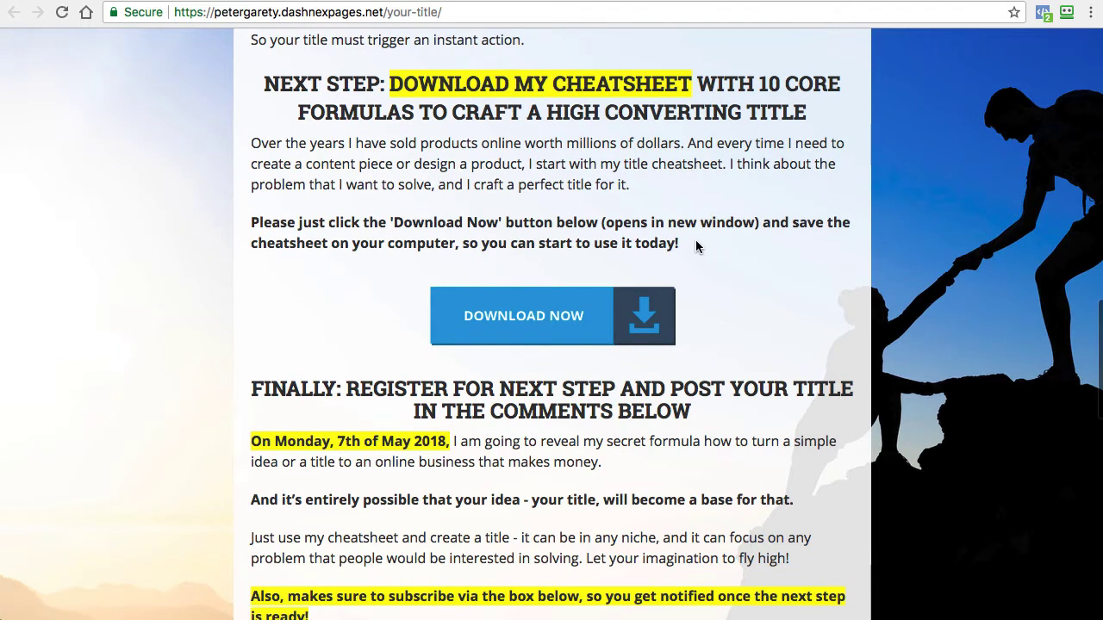
left_click_drag(689, 245, 257, 222)
left_click_drag(264, 78, 815, 112)
left_click(758, 206)
scroll(747, 209, "down", 3)
scroll(747, 210, "down", 5)
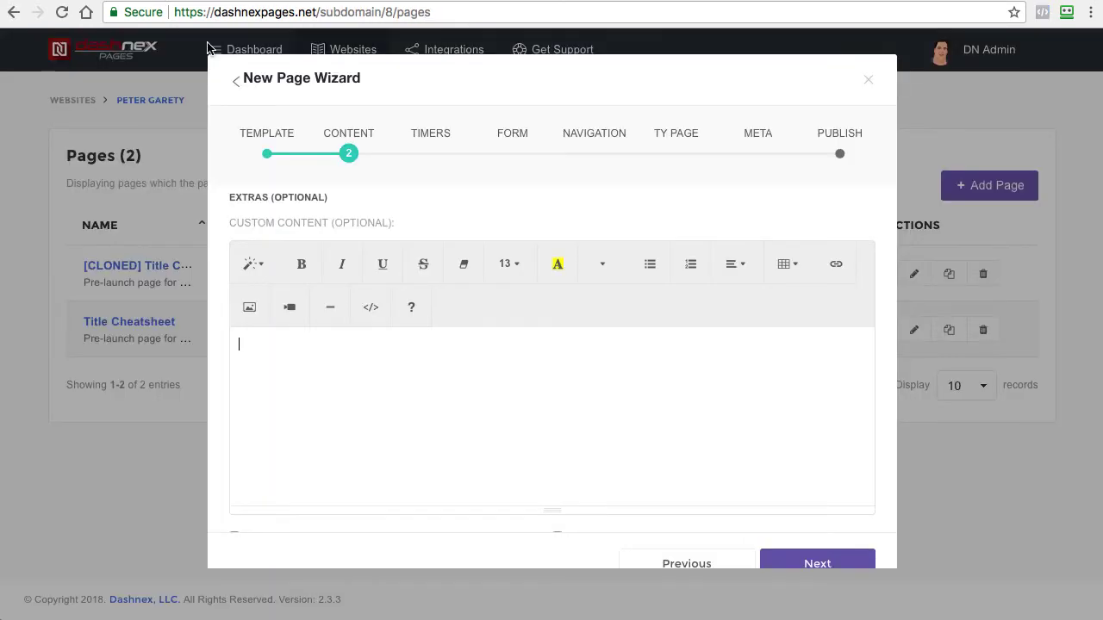
Step: Review the content settings from the headline through the custom content editor to the Facebook comments and likes options
scroll(330, 389, "down", 1)
scroll(613, 344, "up", 3)
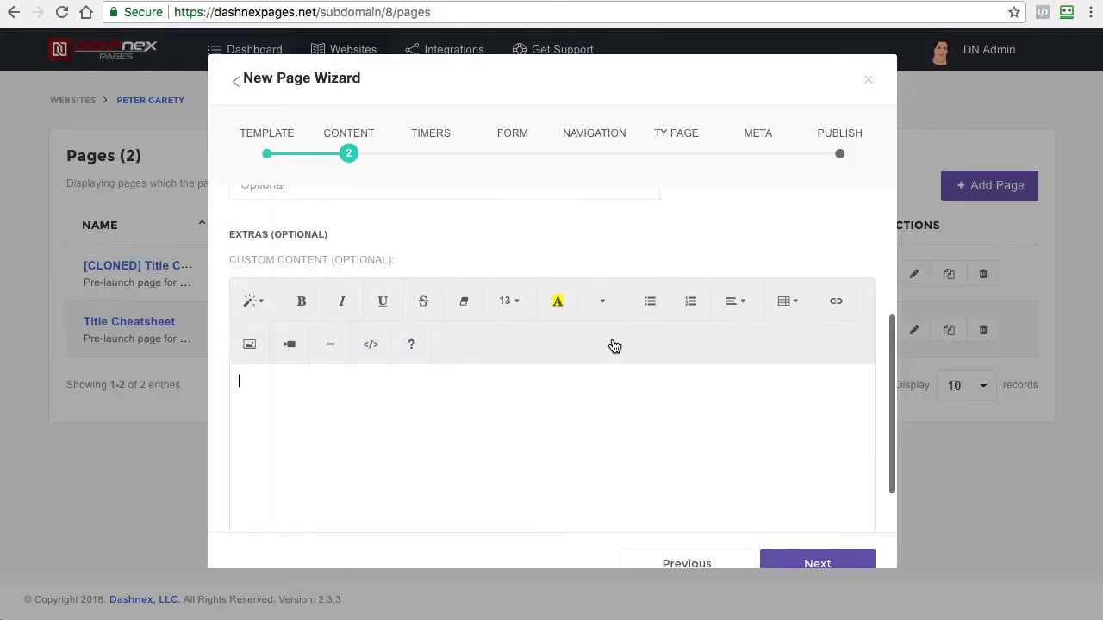
scroll(600, 360, "down", 1)
scroll(430, 485, "down", 3)
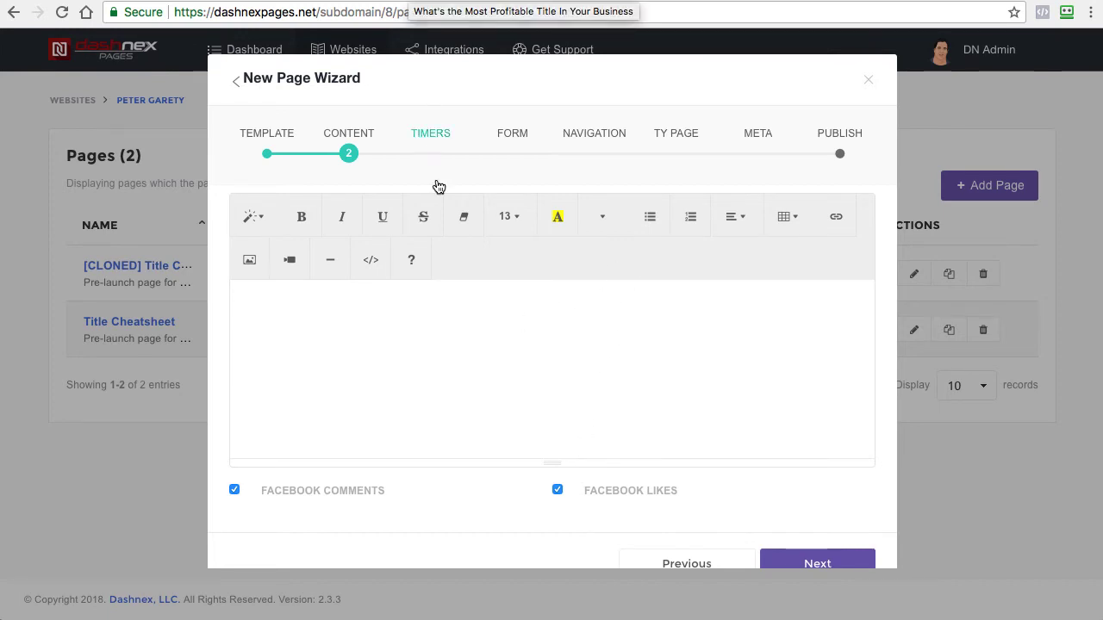
scroll(530, 420, "down", 3)
scroll(534, 417, "up", 3)
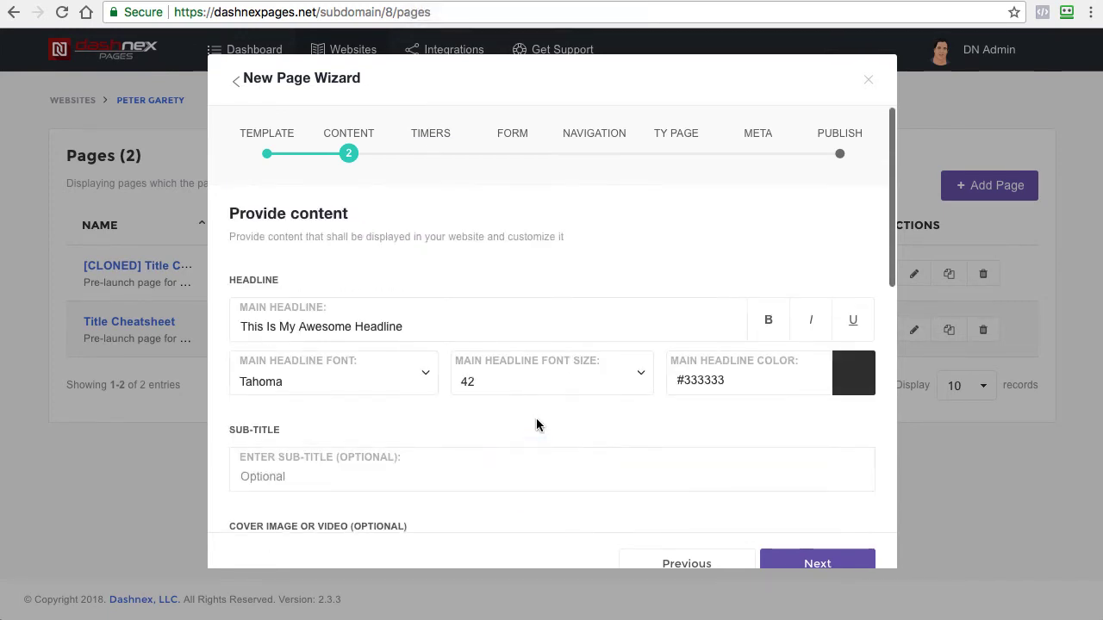
scroll(536, 417, "down", 5)
scroll(539, 427, "down", 2)
Step: Continue to the countdown timer settings, choose the personalized timer and look through its options
left_click(810, 560)
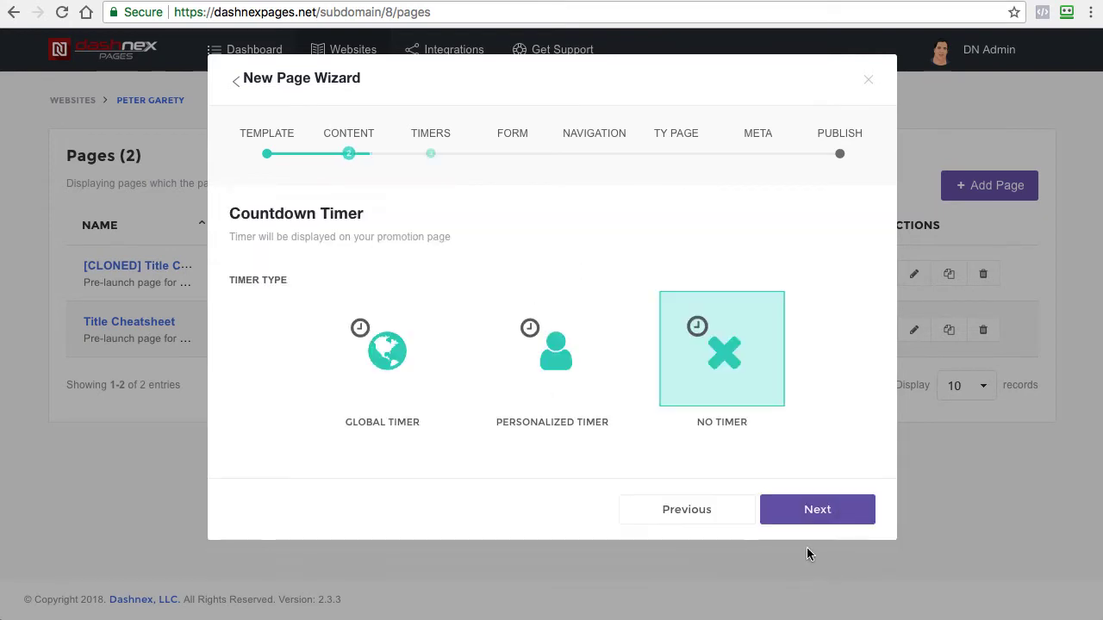
left_click(582, 365)
scroll(594, 352, "down", 10)
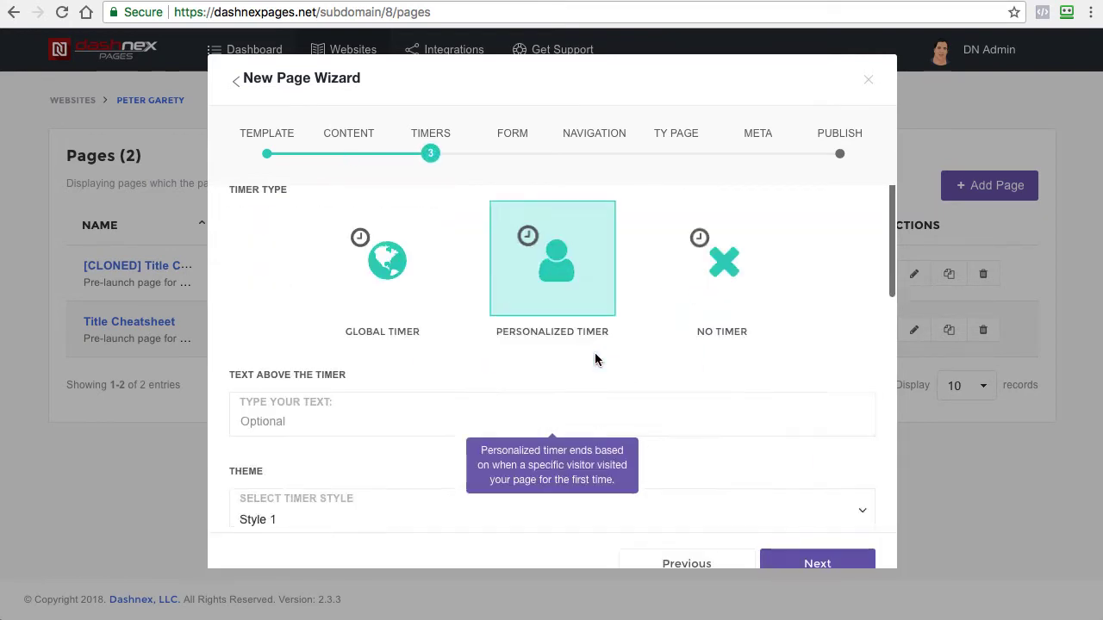
scroll(389, 333, "up", 10)
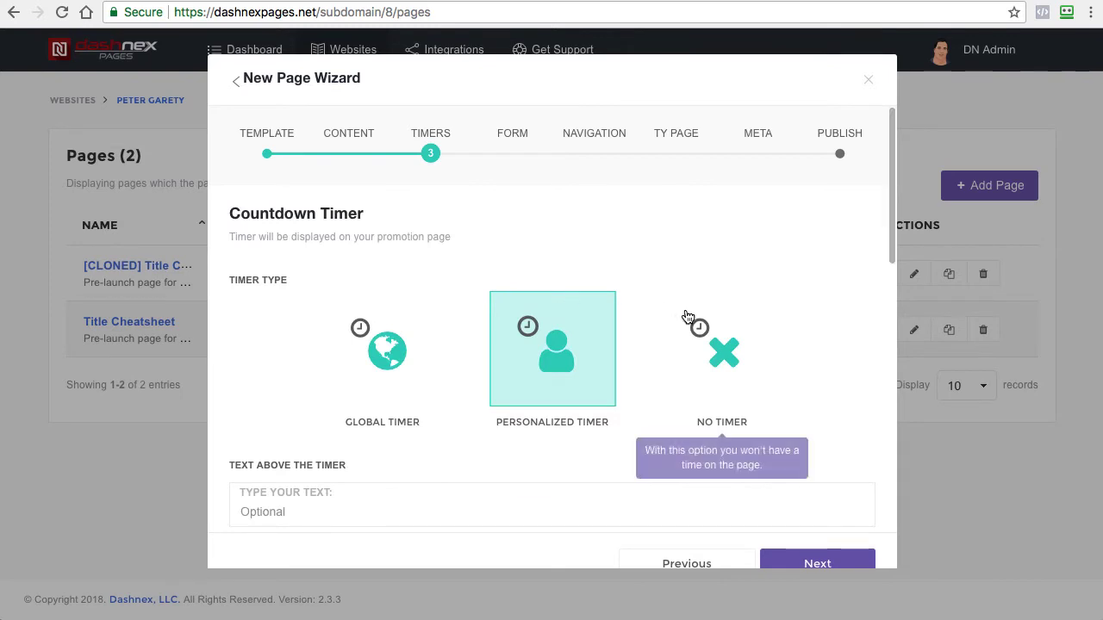
Step: Choose no timer, continue to the form settings and compare the integrated auto-responder with the HTML form integration
left_click(720, 340)
left_click(814, 517)
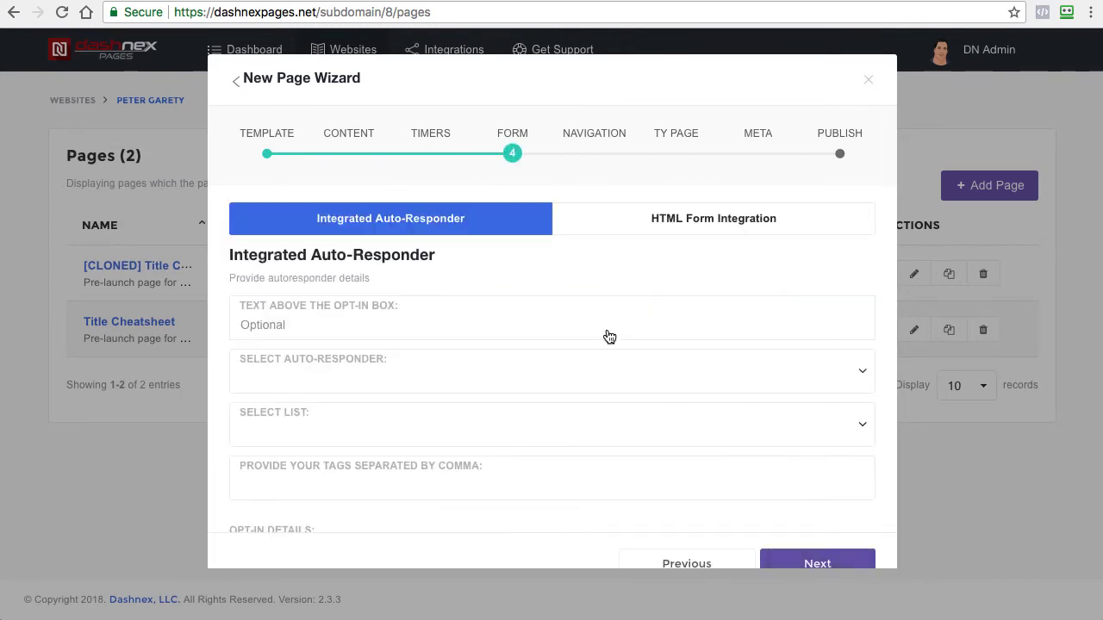
scroll(552, 335, "down", 2)
scroll(516, 310, "up", 2)
left_click(701, 219)
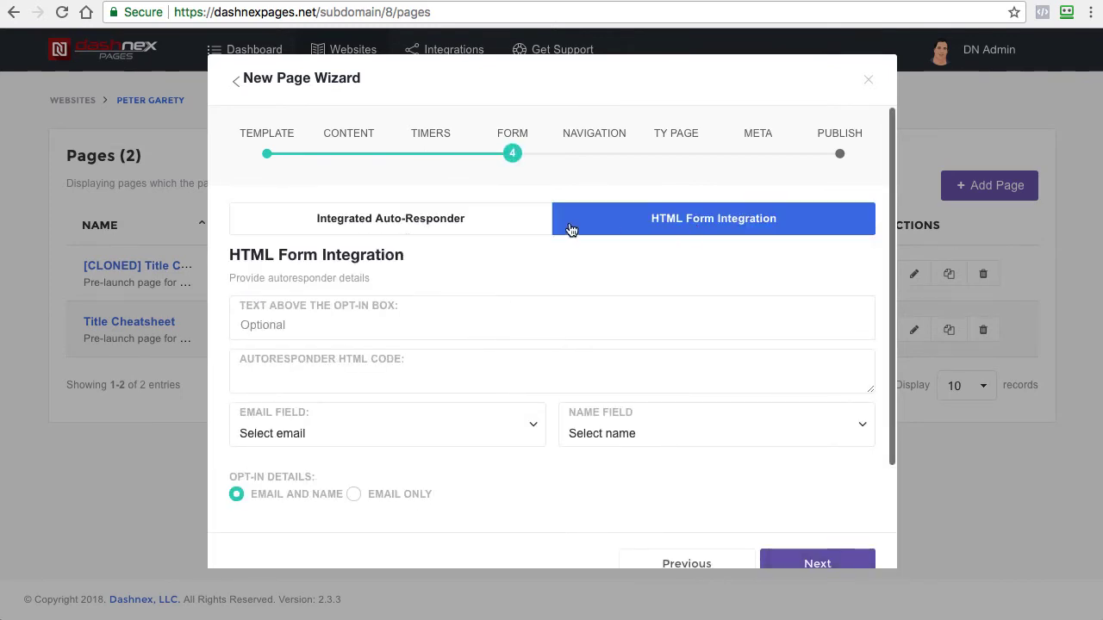
left_click(448, 221)
Step: Continue to the navigation settings and look through the header navigation and footer link fields
left_click(817, 563)
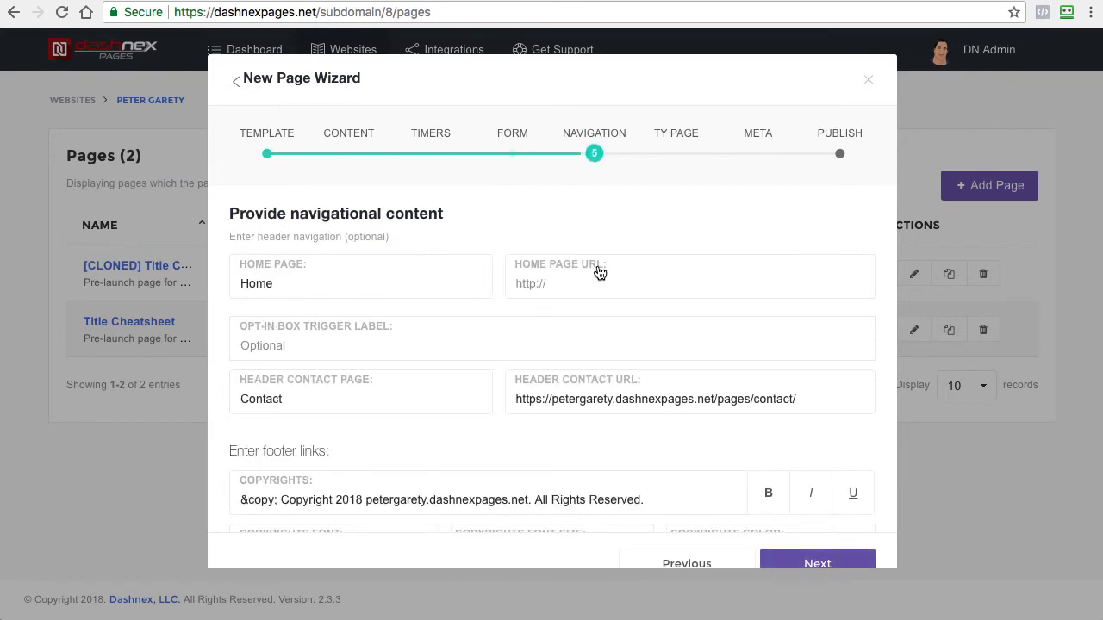
scroll(597, 266, "down", 5)
scroll(601, 278, "down", 2)
scroll(614, 295, "up", 7)
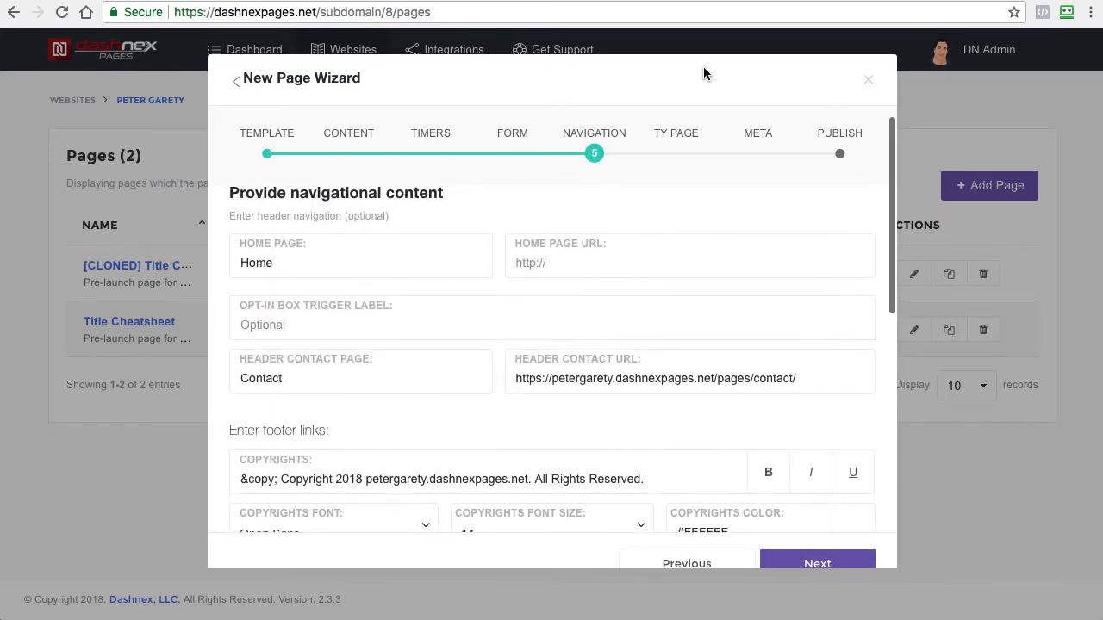
Step: Continue to the thank you page details and look over the page type, title and content settings
left_click(791, 561)
scroll(574, 207, "down", 2)
scroll(551, 252, "up", 2)
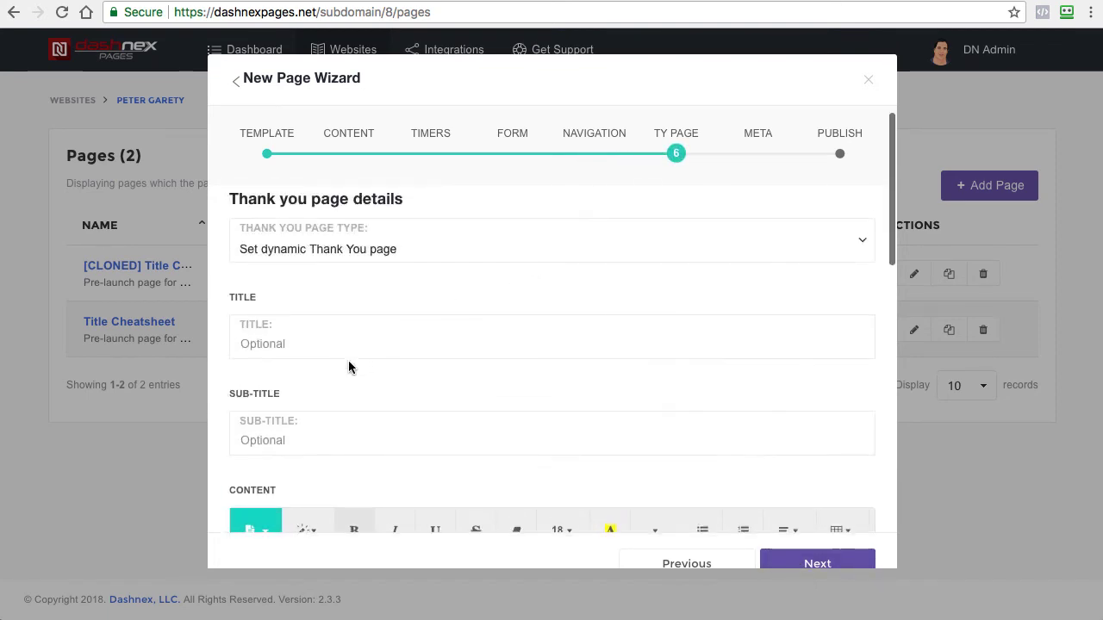
Step: Enter "twe" as the thank you page title to bring up its font options, and clear the text again
left_click(331, 349)
scroll(345, 293, "down", 2)
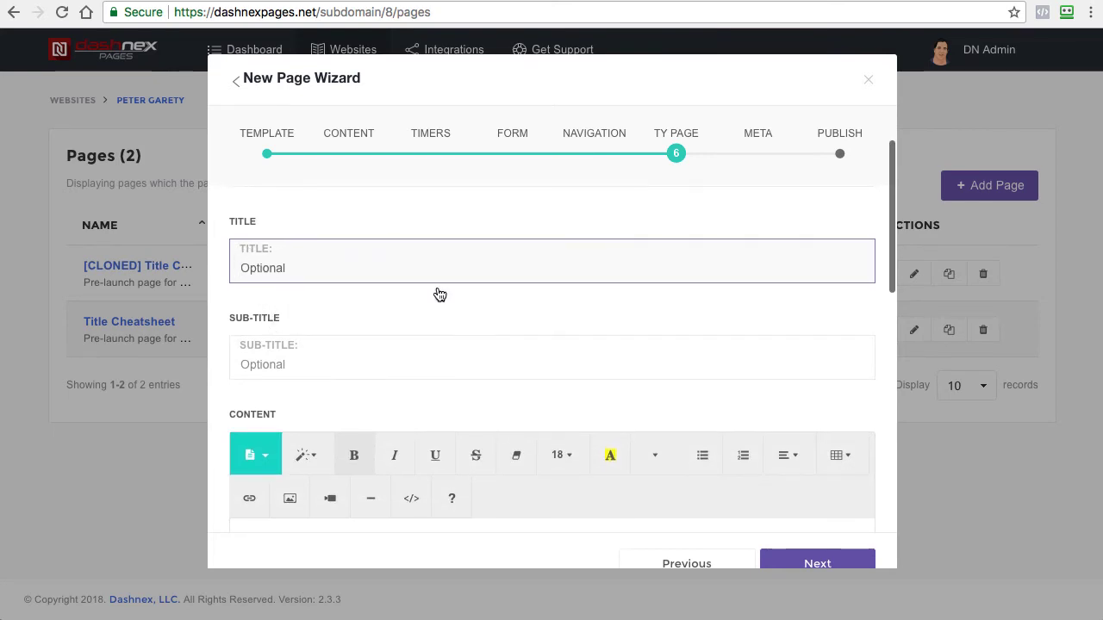
scroll(396, 361, "down", 3)
scroll(383, 360, "up", 3)
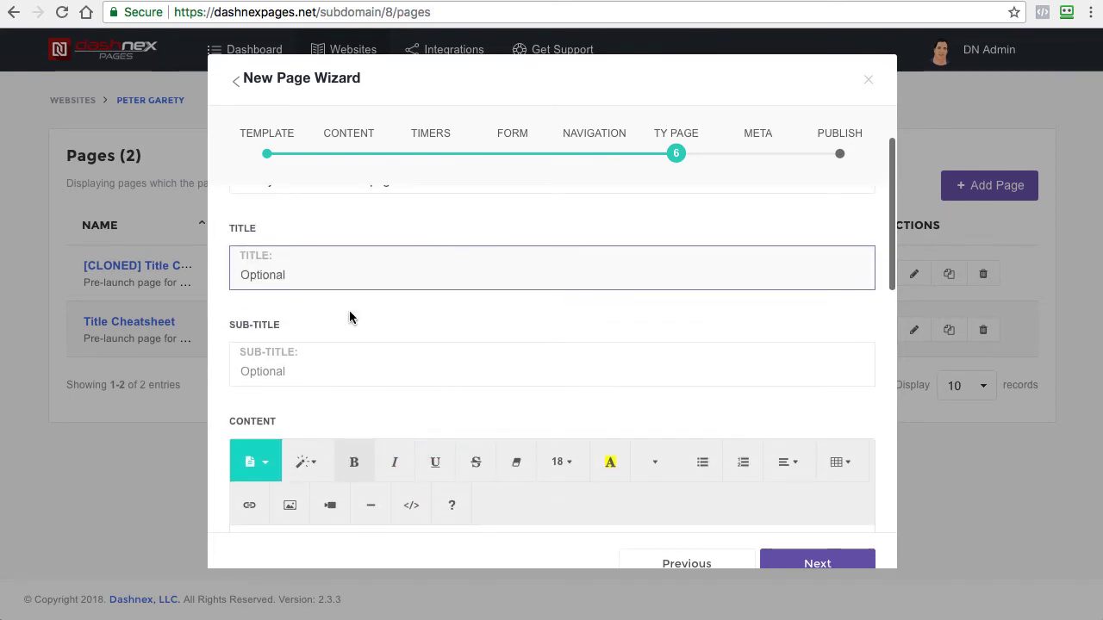
type("twe")
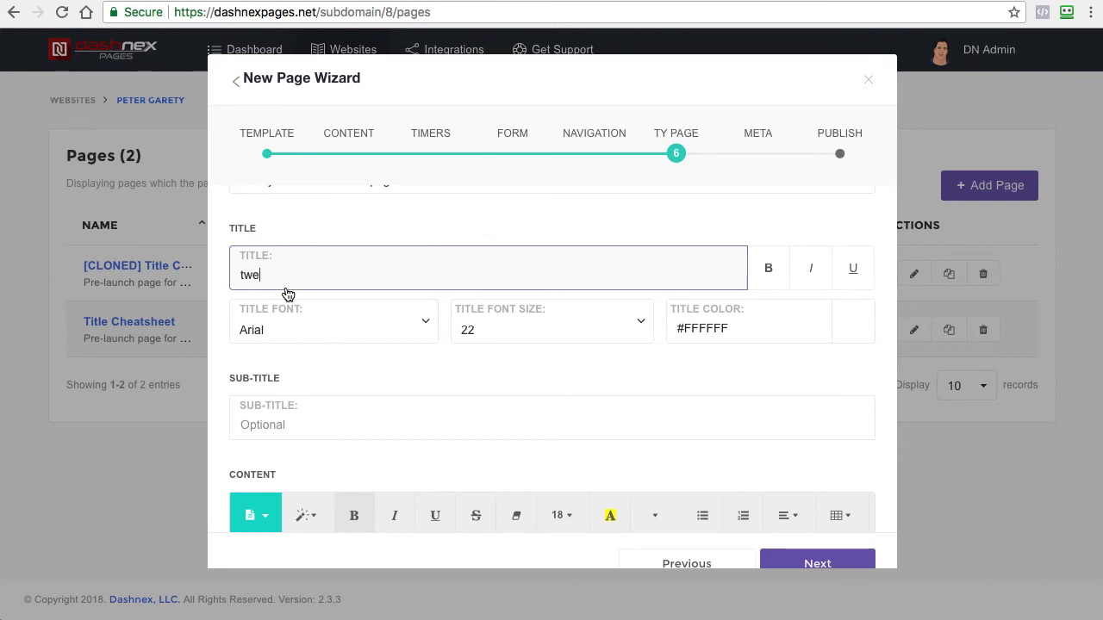
key("BackSpace")
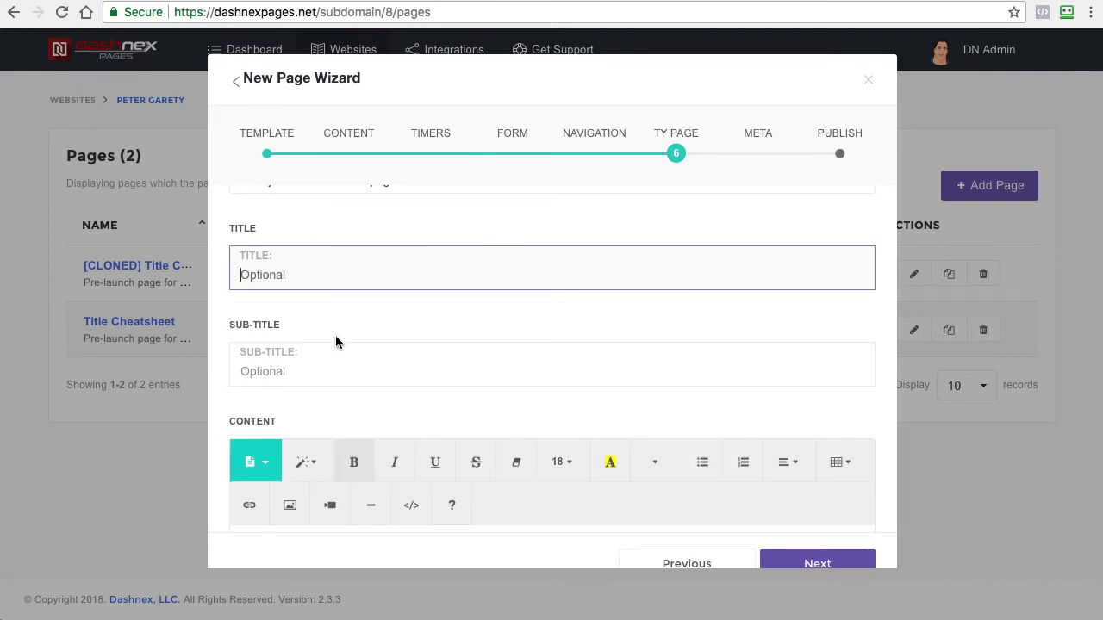
left_click(361, 322)
Step: Review the thank you page's button and digital file settings, and continue through the meta details
scroll(379, 328, "down", 7)
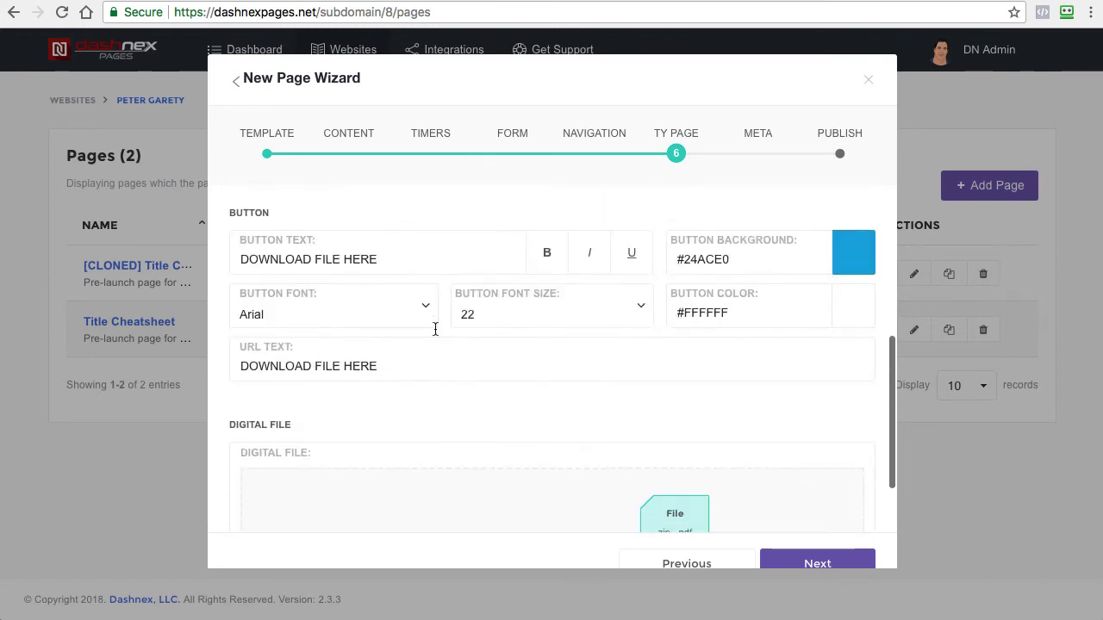
left_click(790, 560)
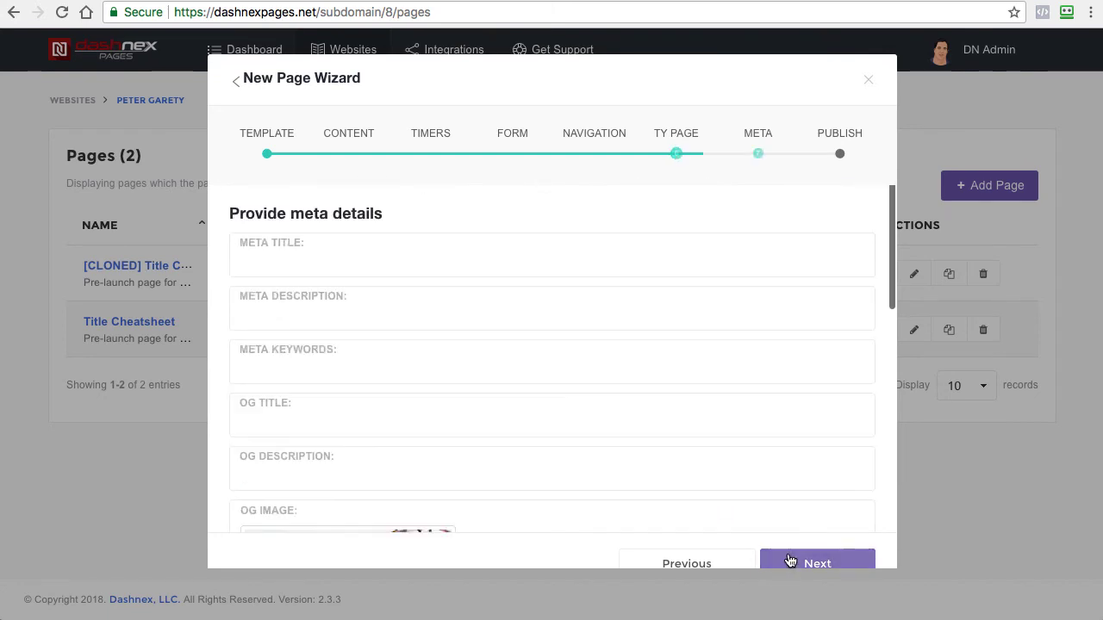
scroll(634, 314, "down", 5)
scroll(634, 312, "up", 3)
scroll(629, 310, "down", 3)
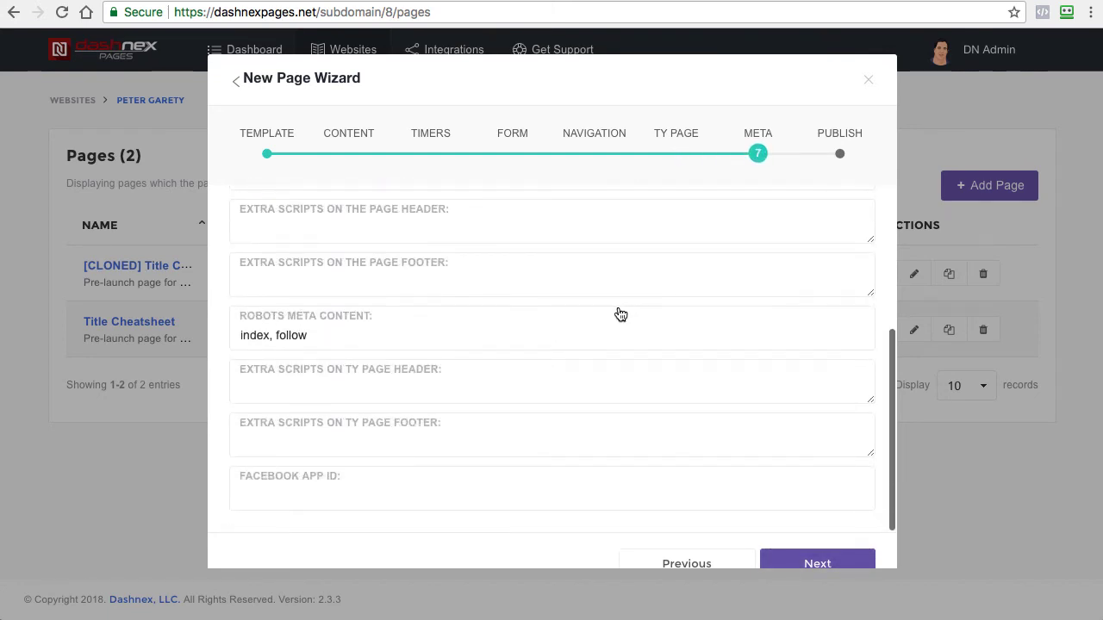
Step: View the publish settings with the page link field, and close the new page wizard without saving
left_click(829, 138)
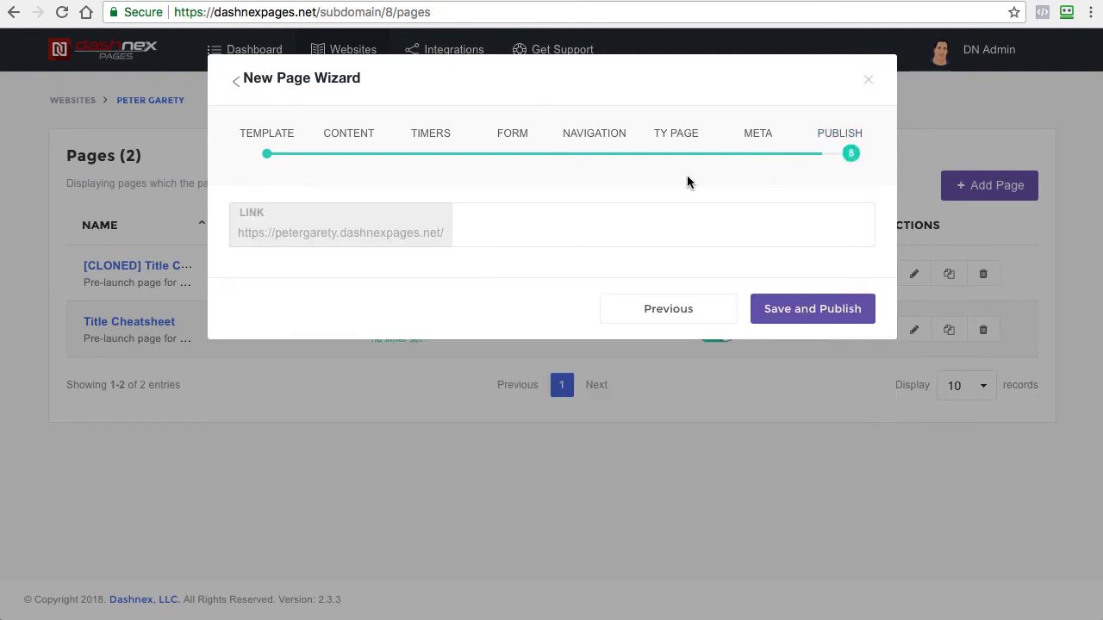
left_click(867, 81)
left_click(510, 140)
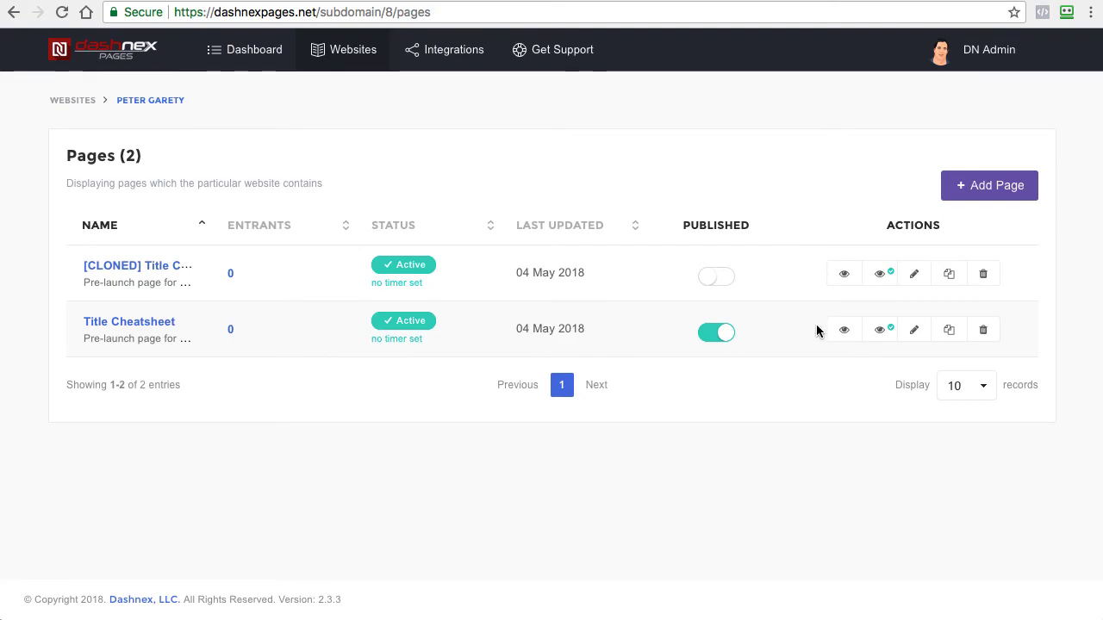
Step: Preview the Title Cheatsheet page, examine its headline and video area, and close the preview
left_click(843, 329)
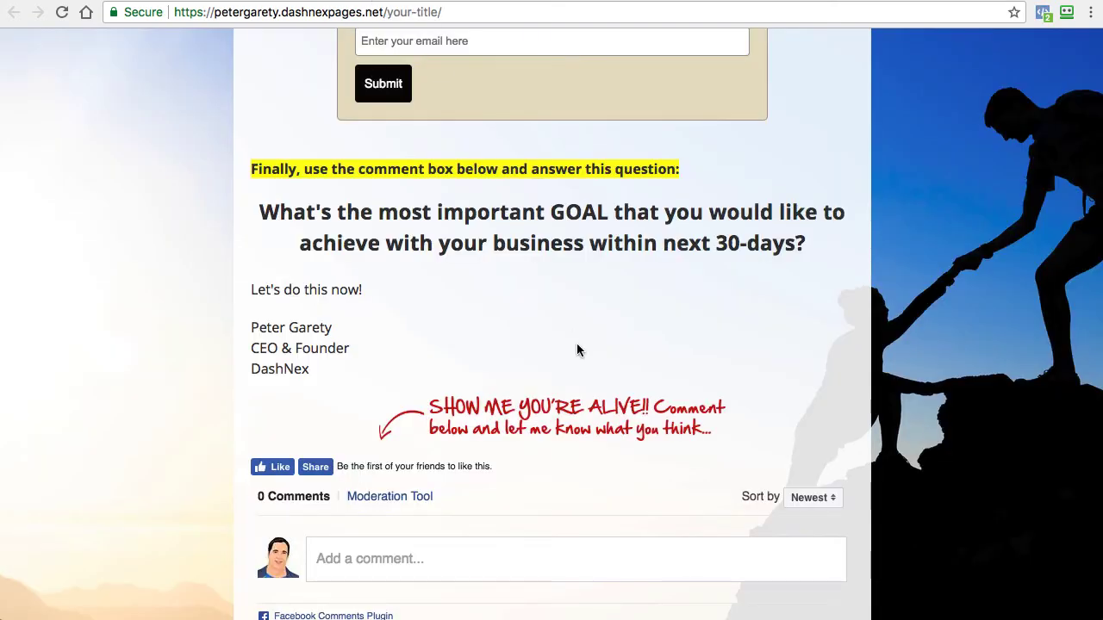
scroll(576, 350, "up", 20)
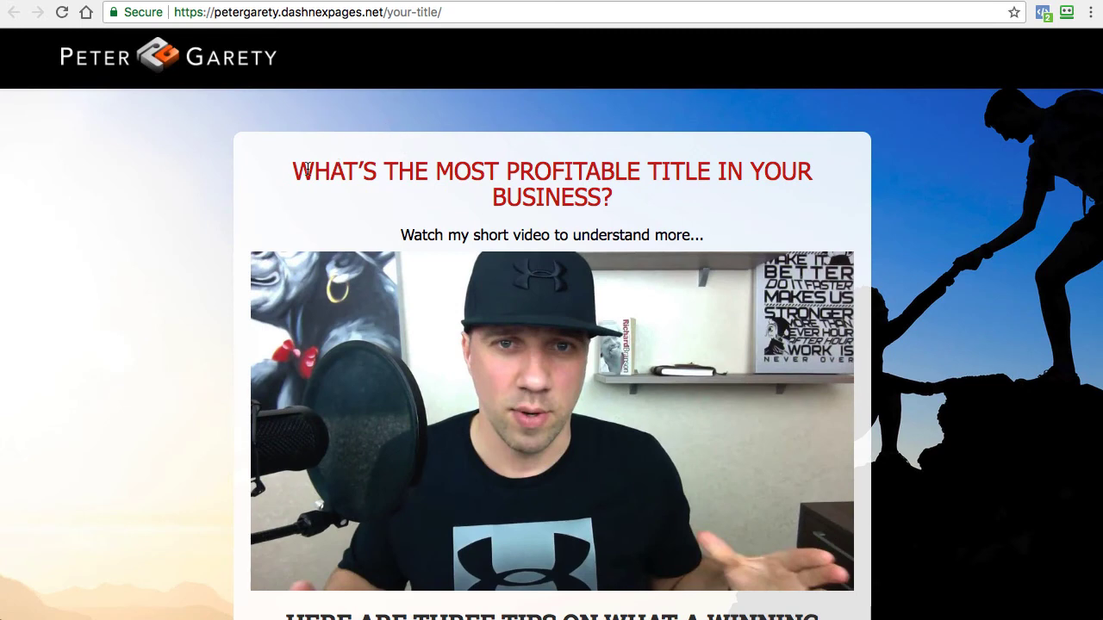
left_click_drag(313, 172, 637, 199)
left_click(644, 195)
scroll(591, 200, "down", 3)
scroll(591, 199, "up", 3)
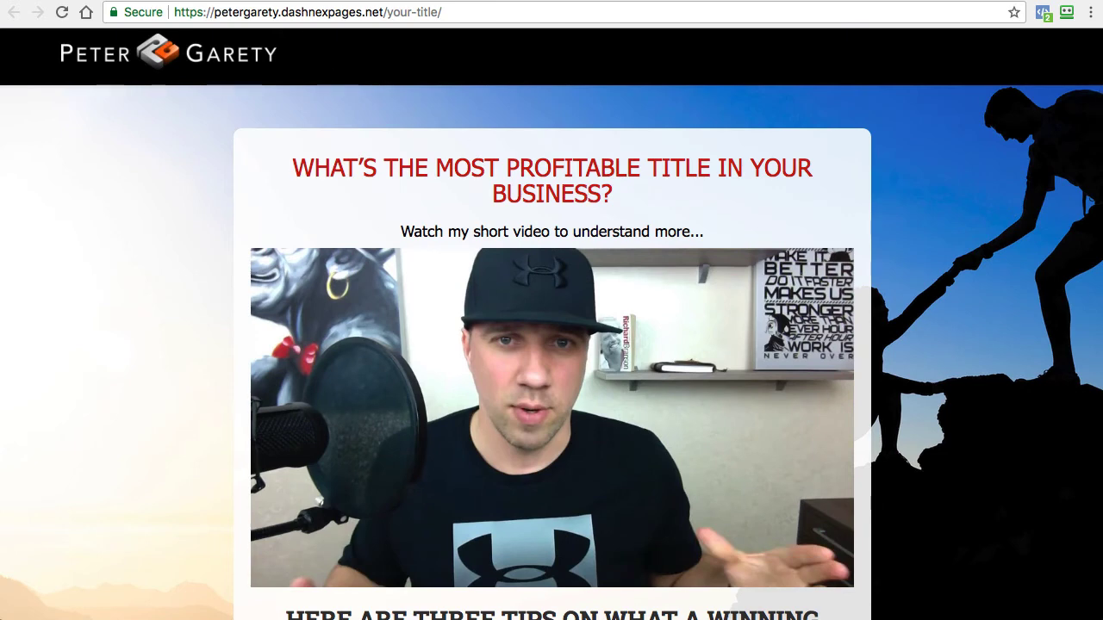
key("super+w")
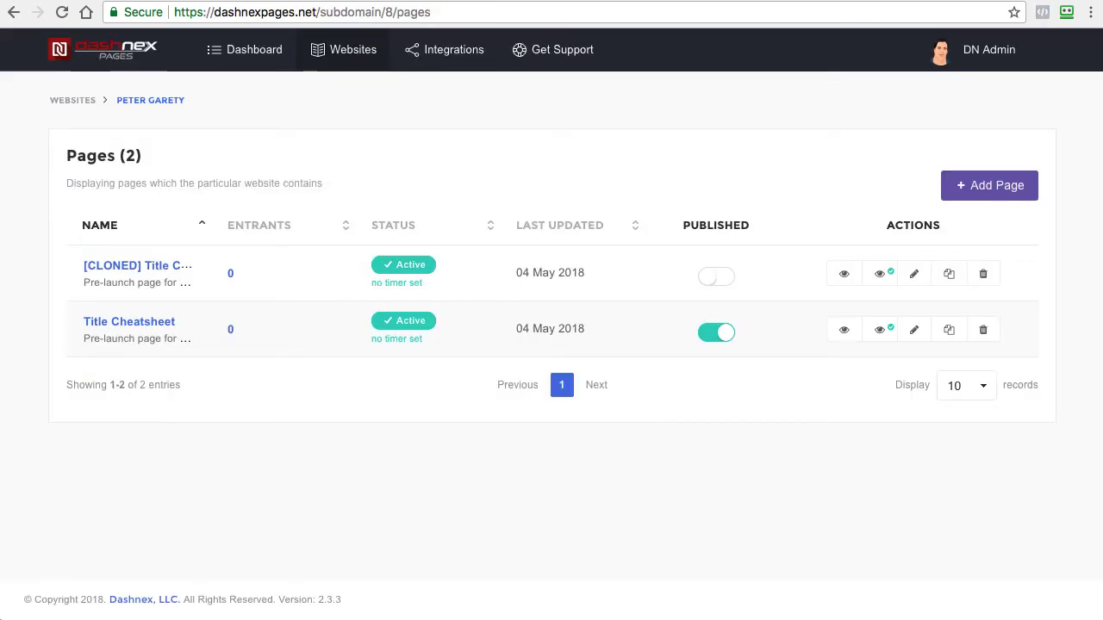
Step: Open the cloned Title Cheatsheet page for editing and review its template settings, headline, sub-title and video
left_click(914, 276)
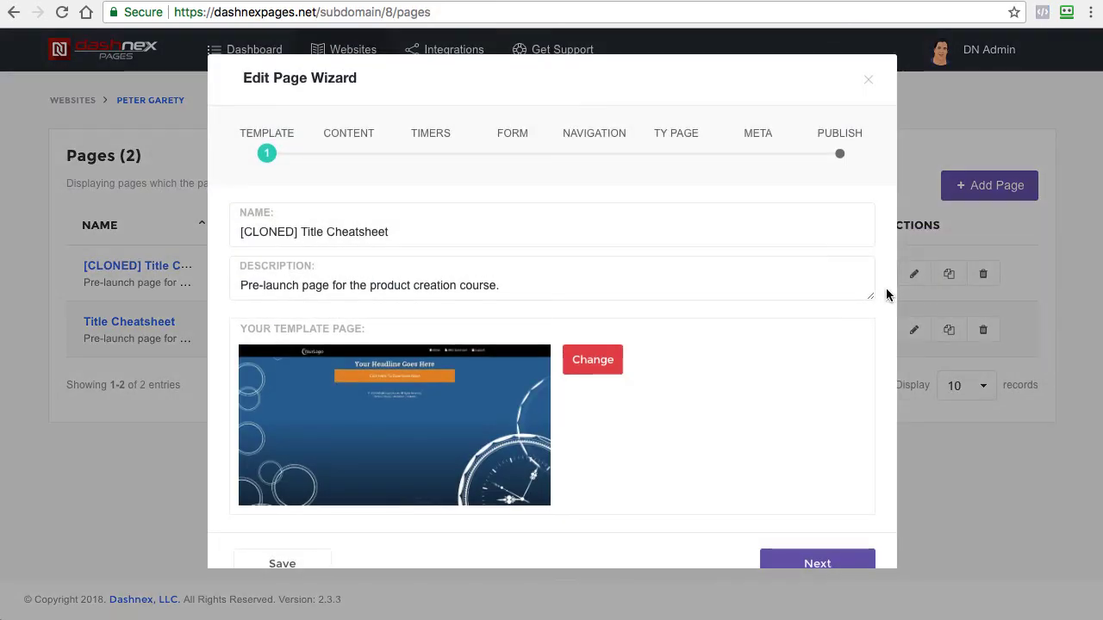
scroll(622, 276, "down", 5)
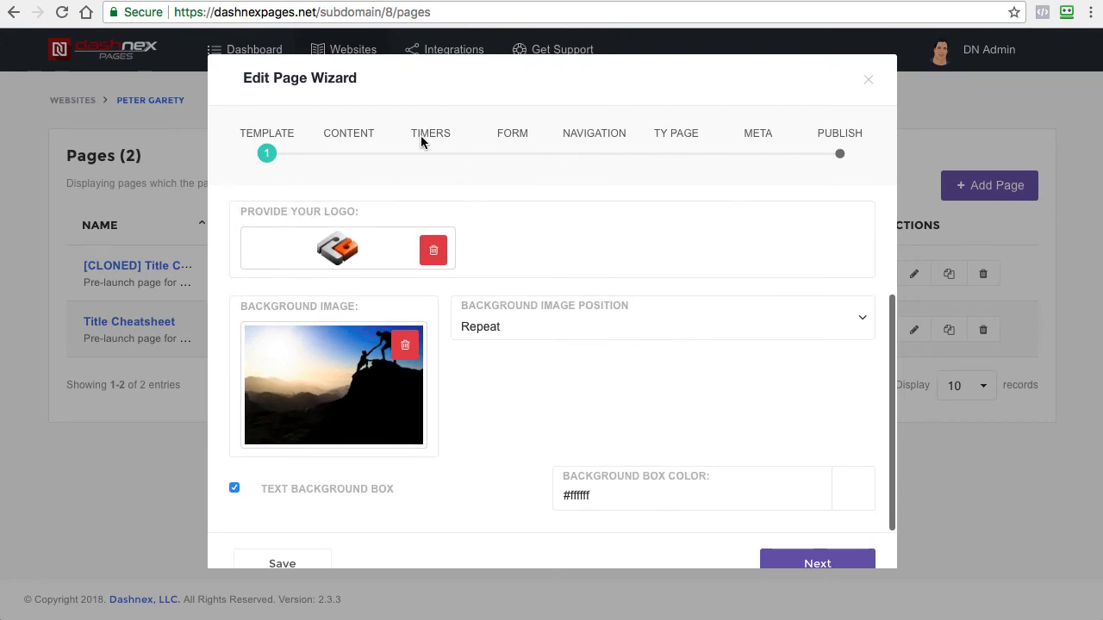
left_click(348, 137)
scroll(264, 249, "down", 2)
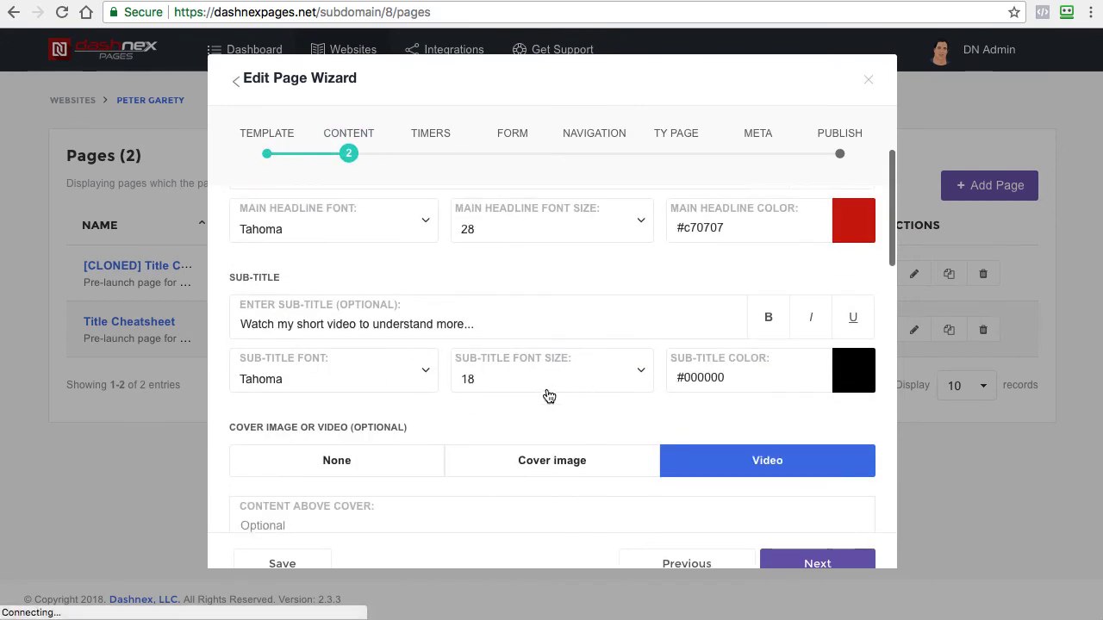
scroll(560, 370, "down", 10)
scroll(565, 369, "up", 7)
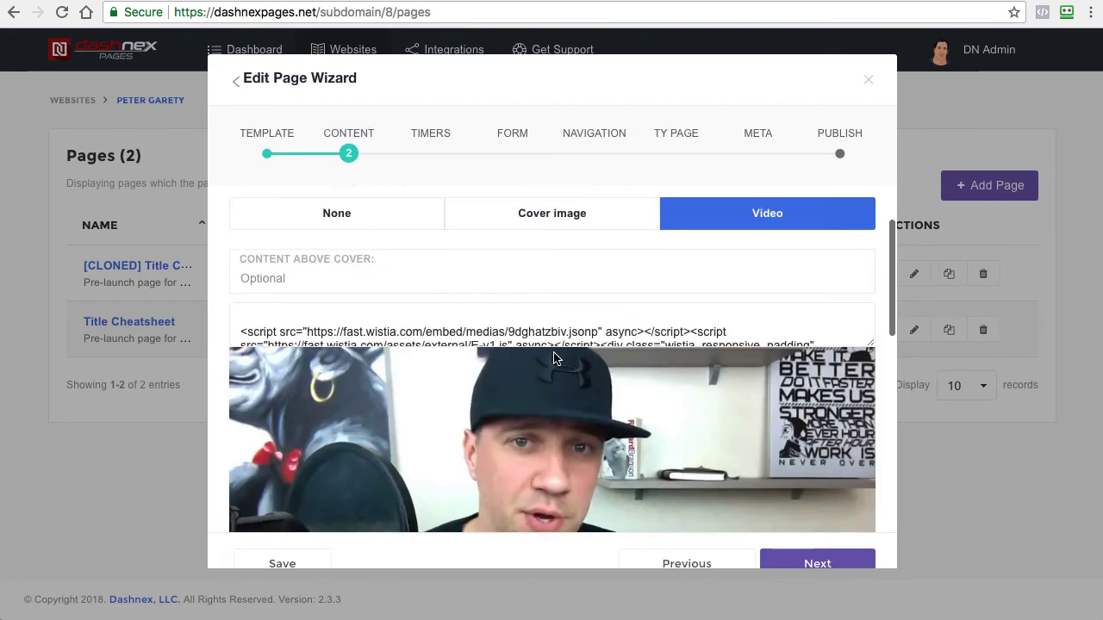
Step: Review the cloned page's custom content and Facebook options, and close the edit wizard without saving
scroll(542, 358, "down", 4)
scroll(550, 366, "down", 6)
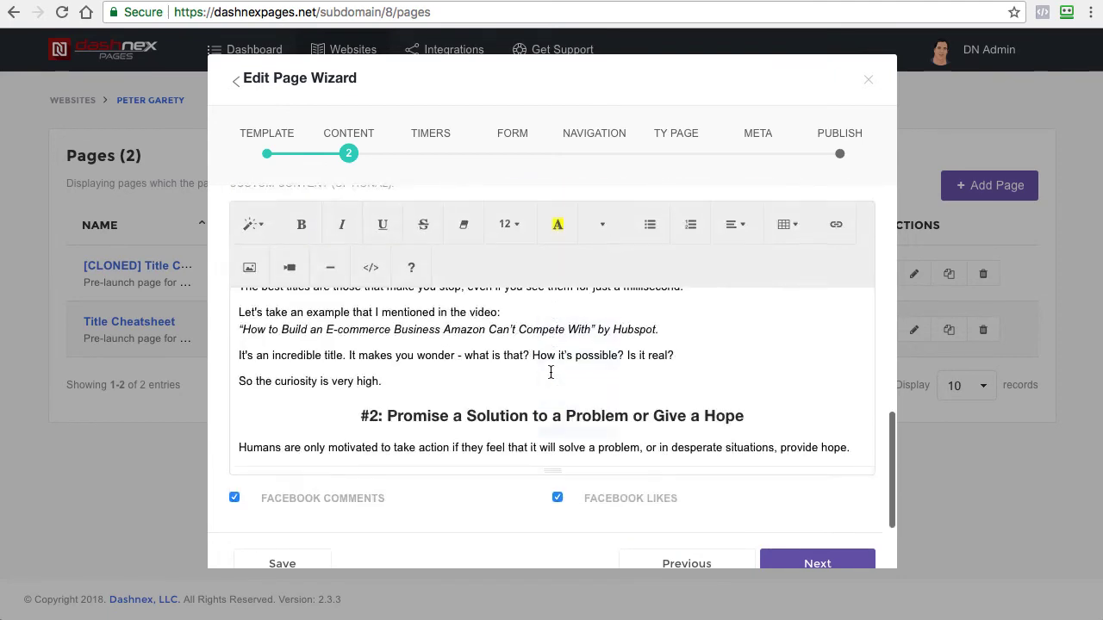
scroll(368, 258, "up", 1)
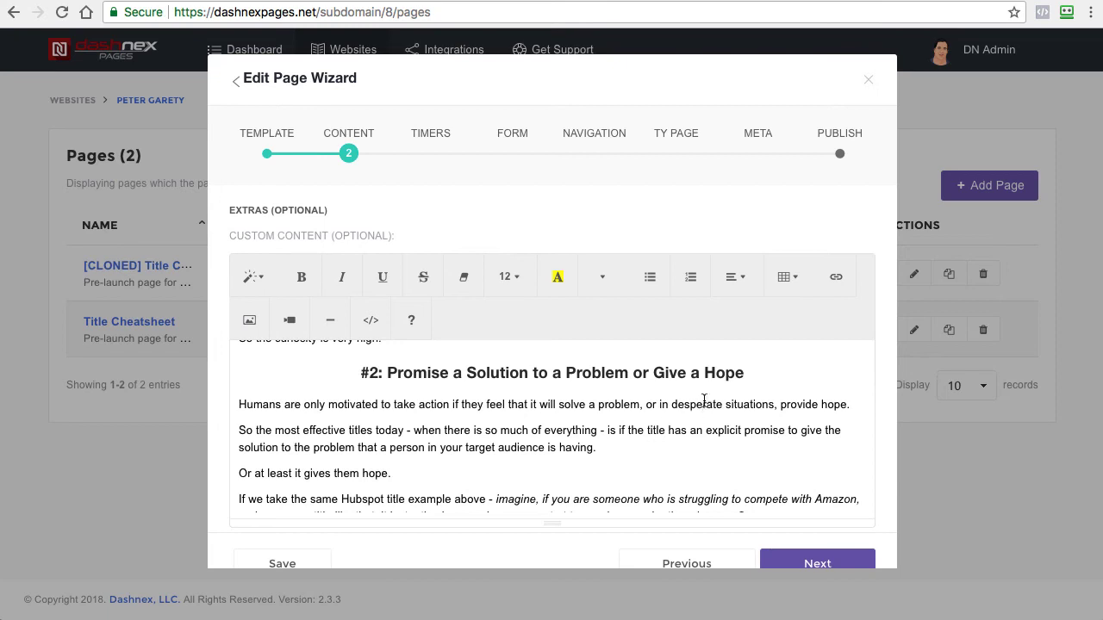
scroll(447, 342, "up", 8)
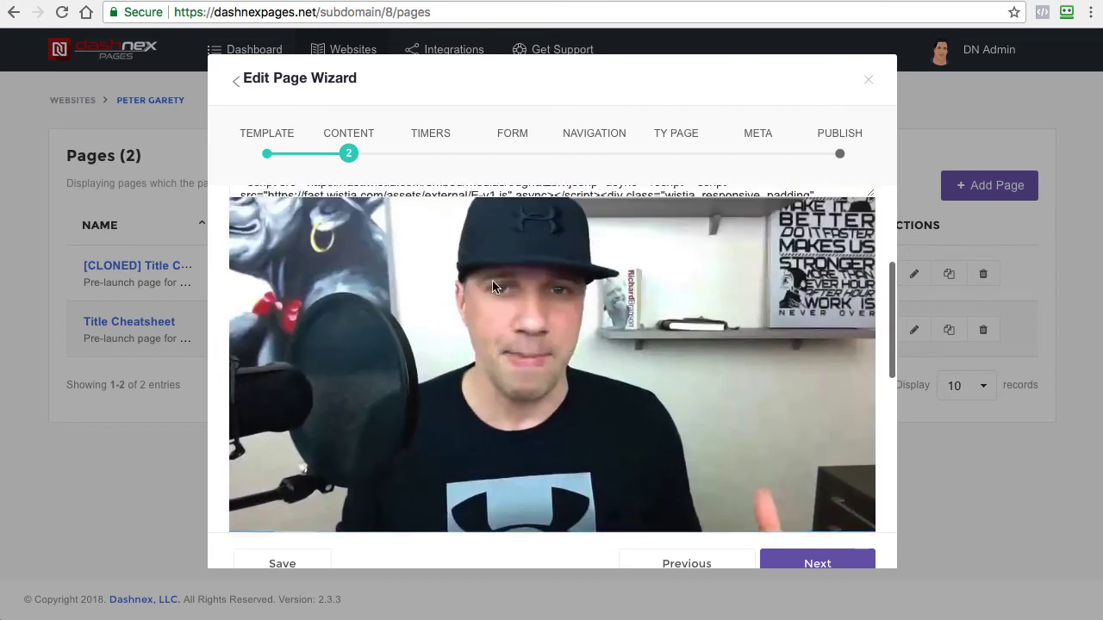
scroll(443, 283, "up", 3)
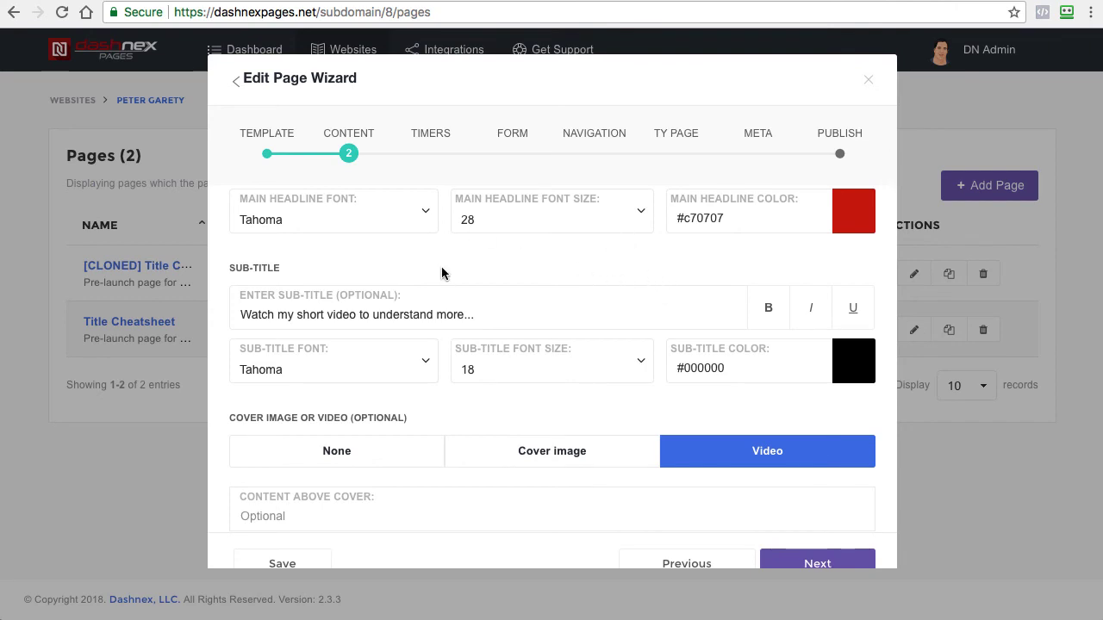
left_click(867, 79)
left_click(633, 151)
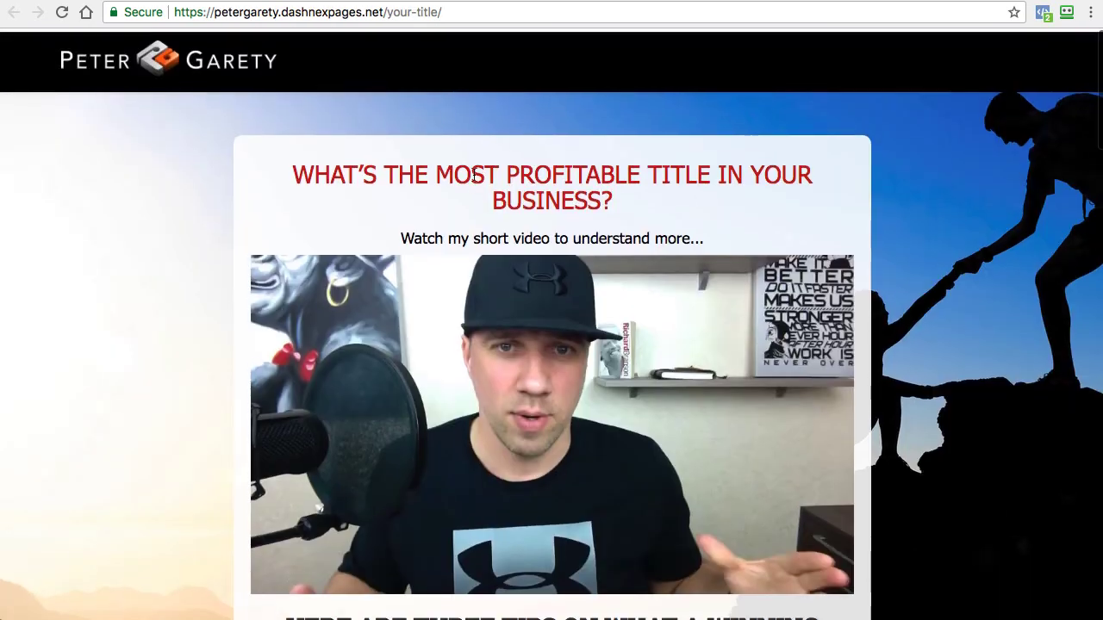
Step: Look through the published Title Cheatsheet page from the video to the footer, and return to the pages list
scroll(514, 209, "down", 5)
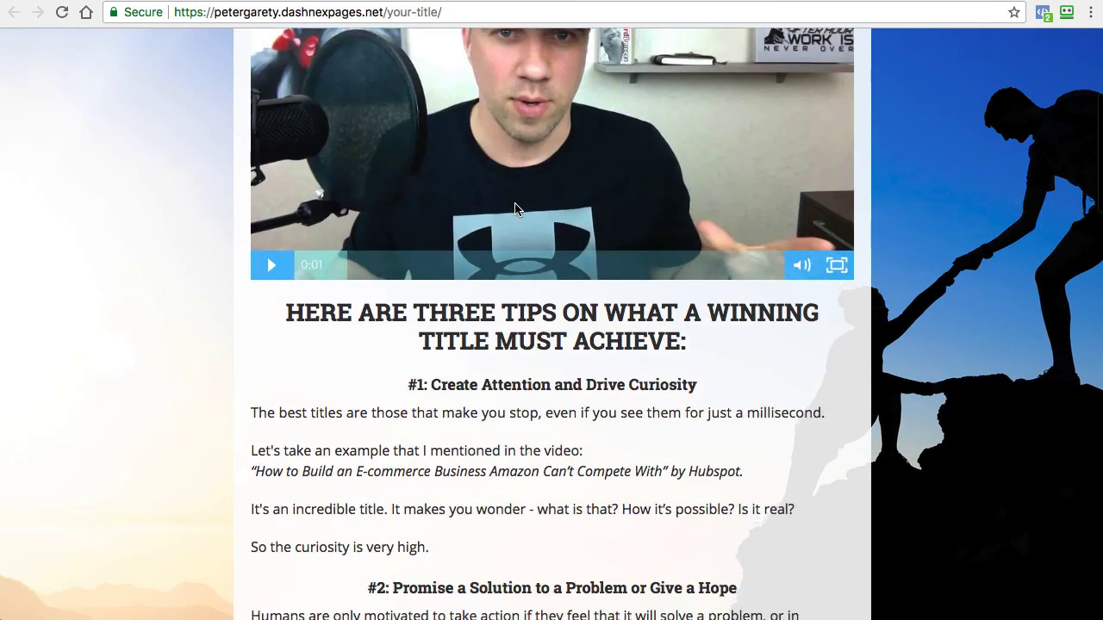
scroll(514, 208, "down", 20)
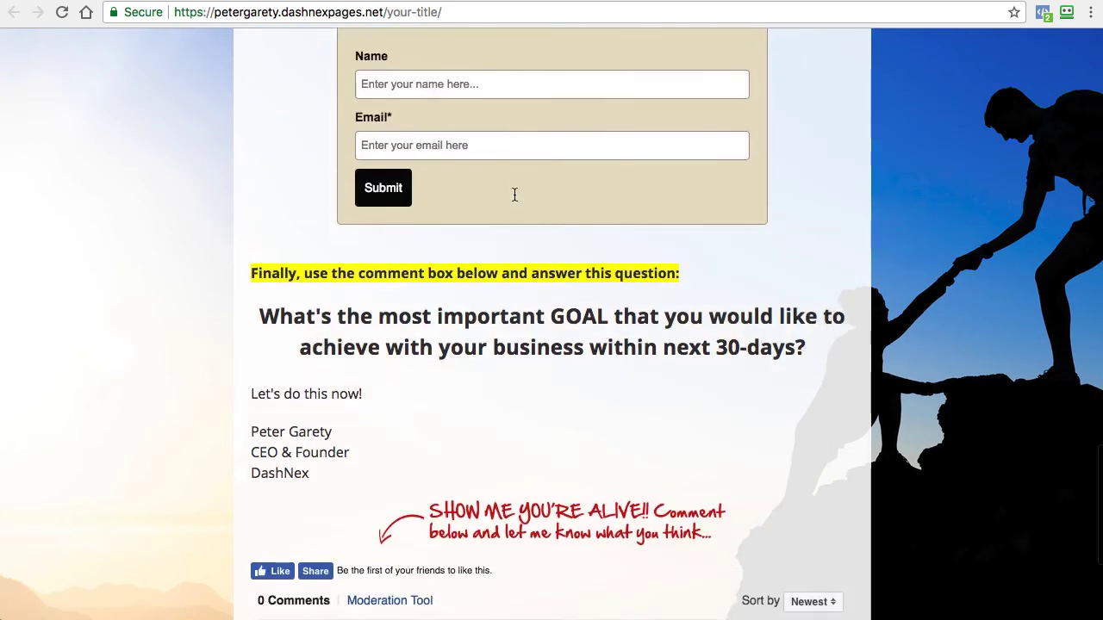
scroll(602, 383, "down", 4)
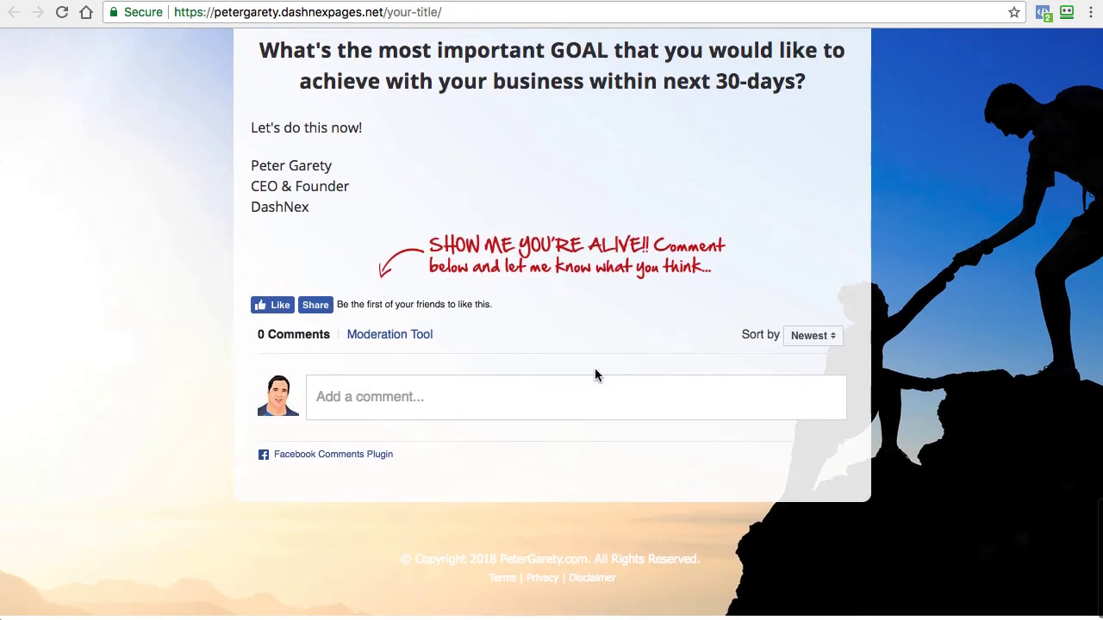
scroll(595, 374, "up", 20)
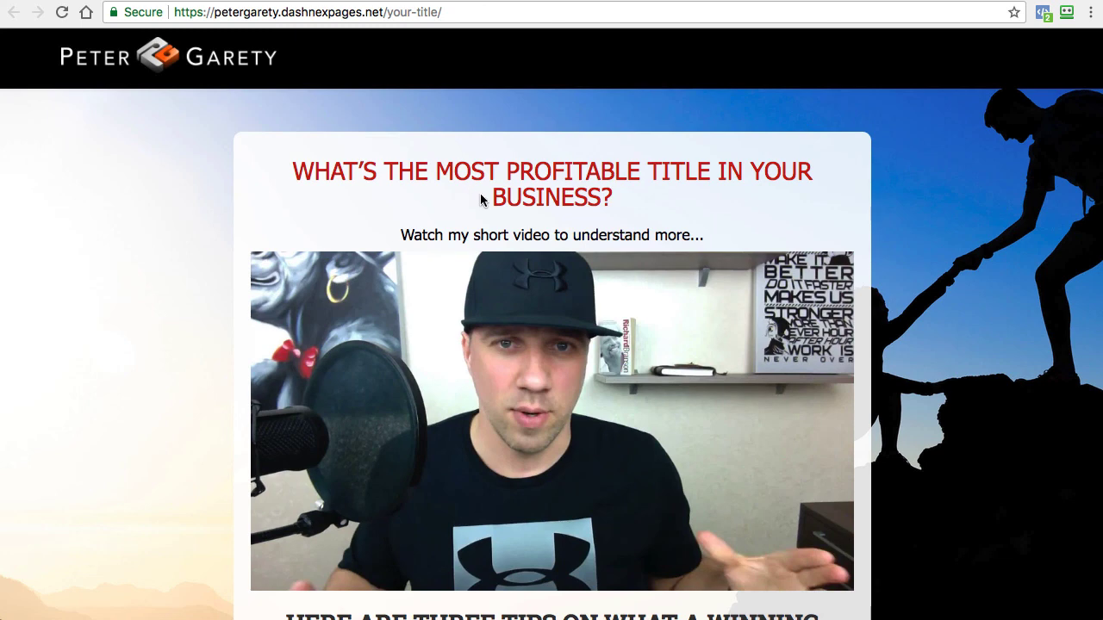
left_click(203, 0)
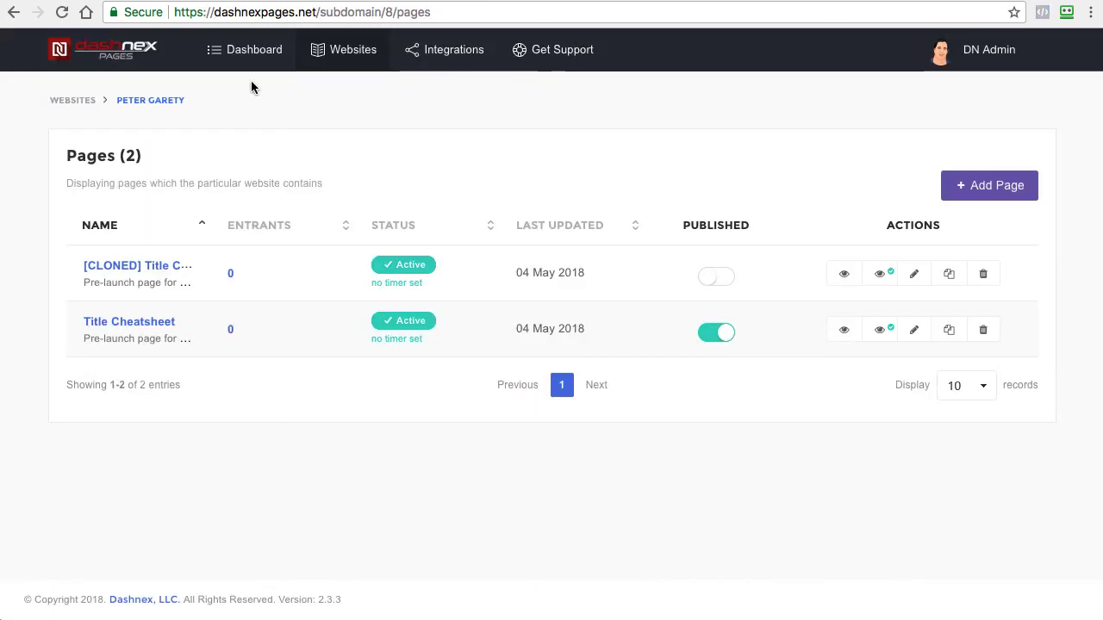
Step: Return to the dashboard, open the support site and look over its help articles
left_click(264, 55)
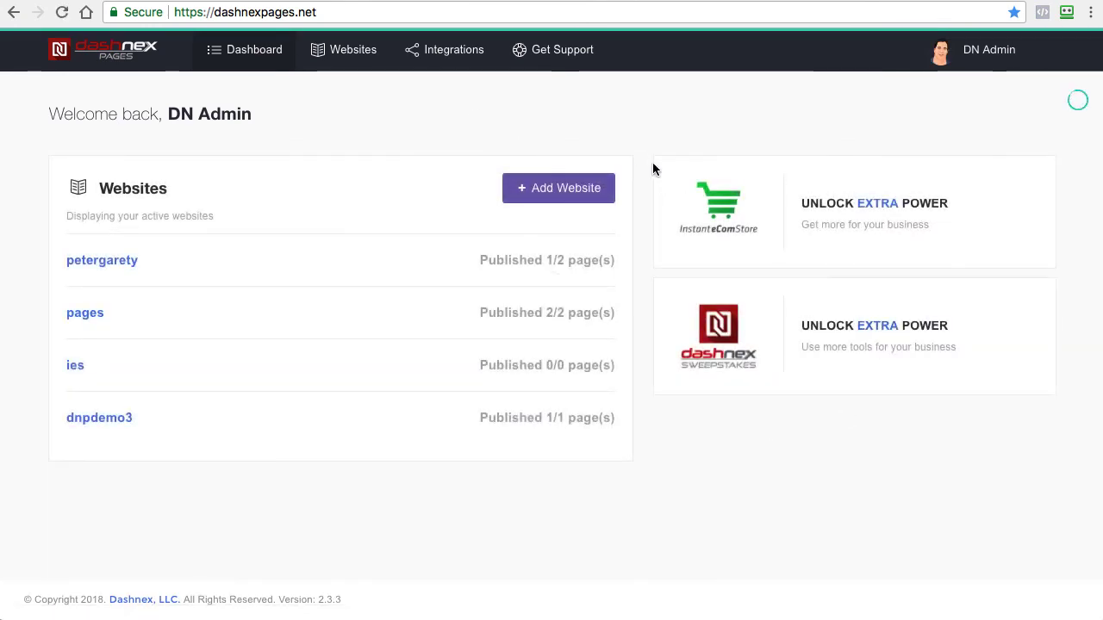
left_click(564, 51)
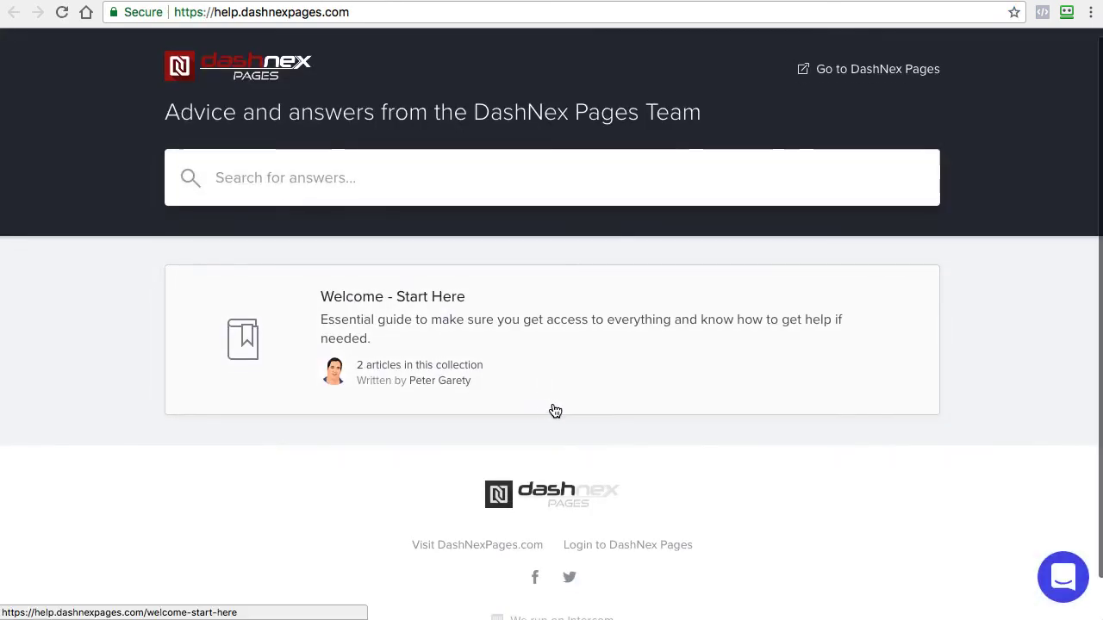
scroll(554, 411, "down", 2)
scroll(433, 398, "up", 2)
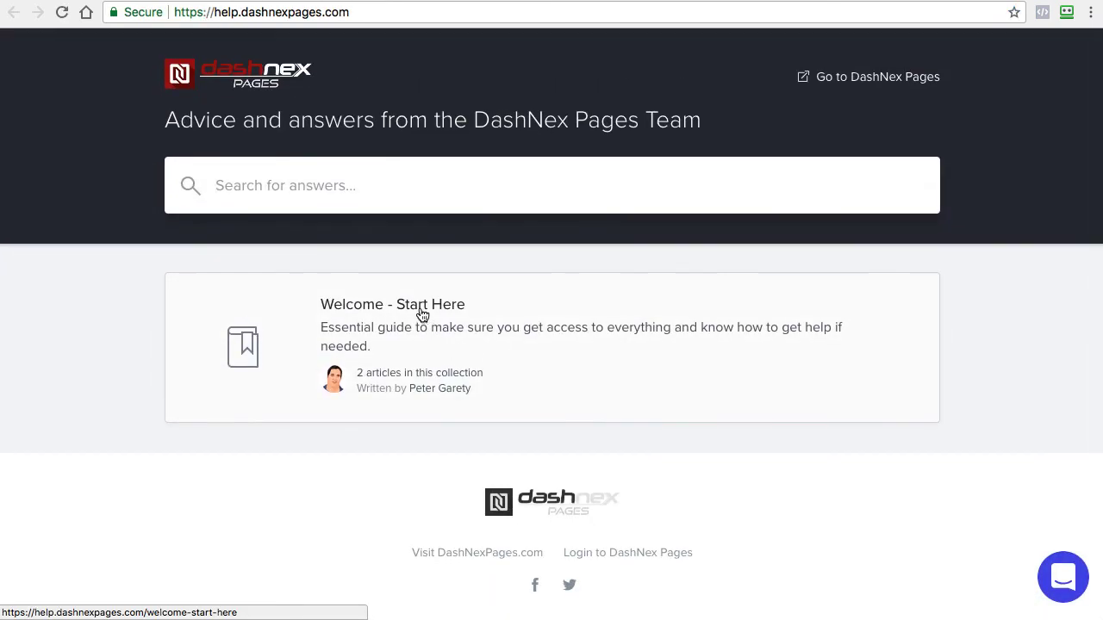
scroll(665, 364, "down", 2)
scroll(645, 446, "up", 2)
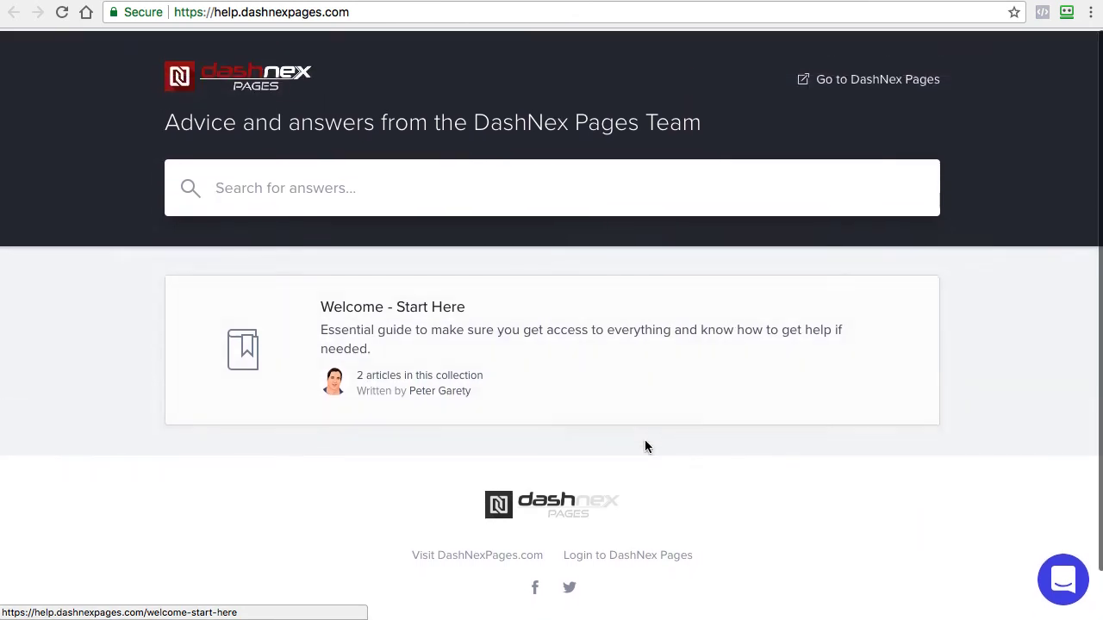
Step: Open the support chat on the help site and close it again
left_click(1062, 576)
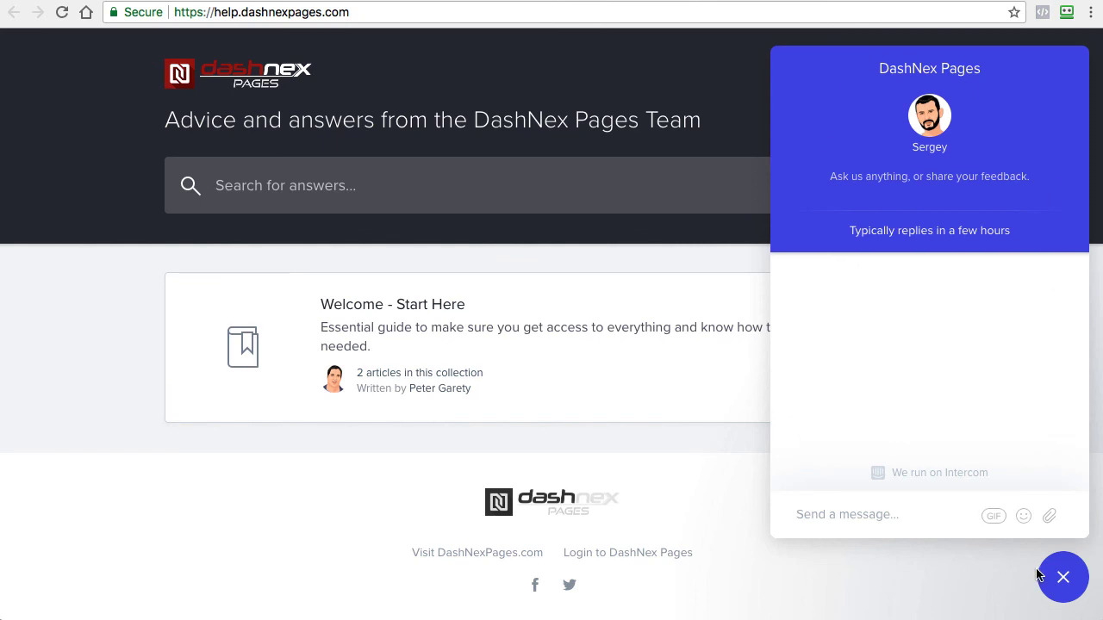
left_click(1068, 582)
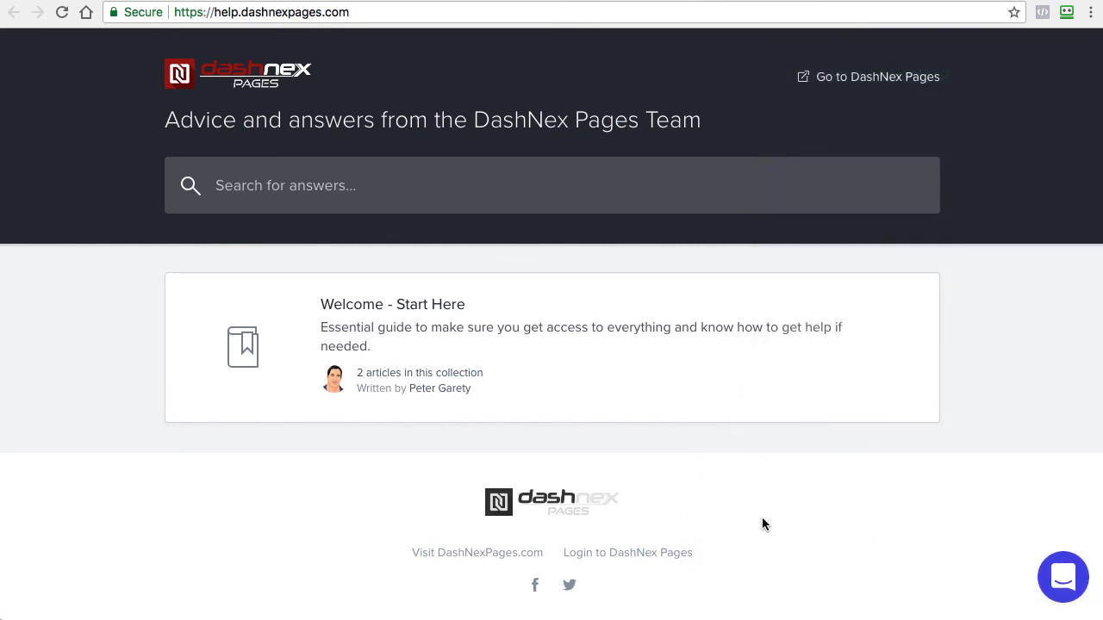